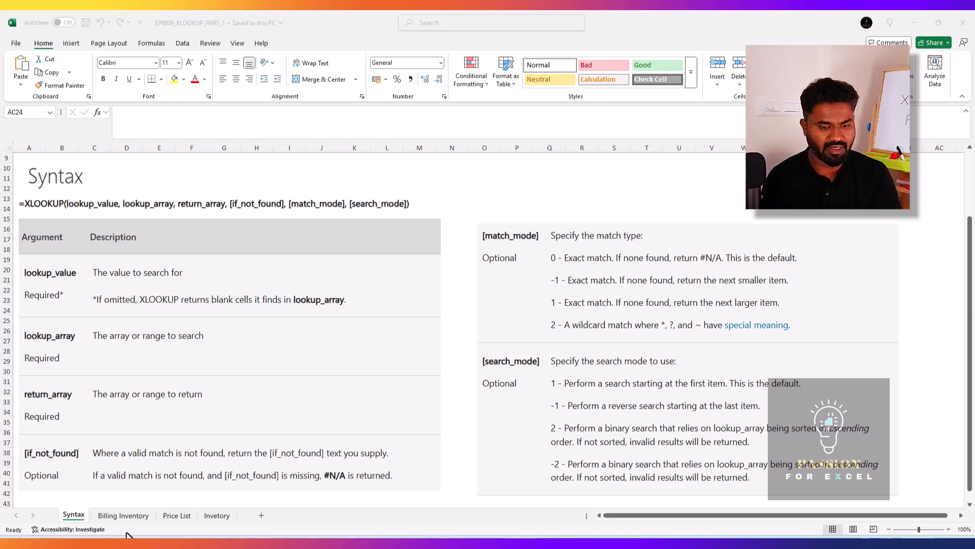
# Step: On the Billing Inventory sheet, start an XLOOKUP formula in E3 with $D3 as the lookup value
pyautogui.click(125, 516)
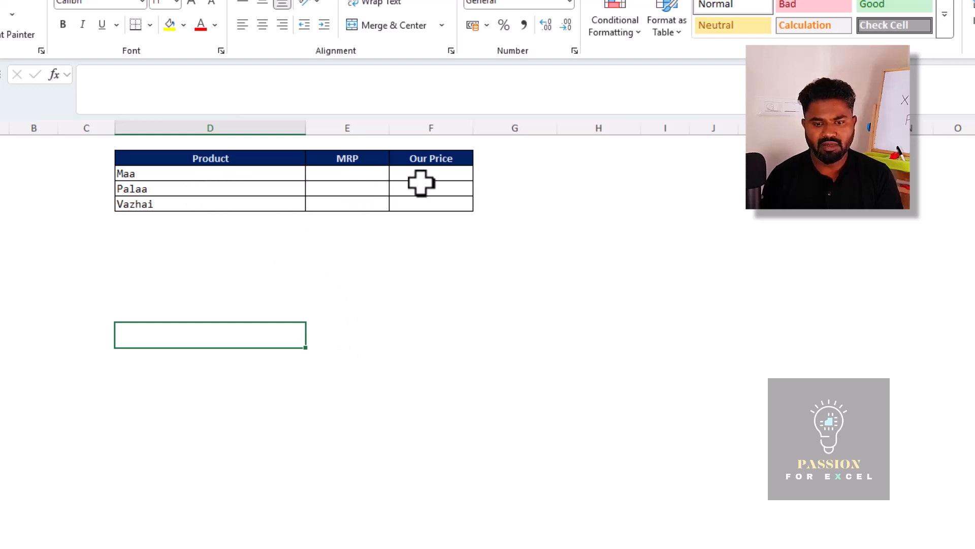
pyautogui.click(454, 178)
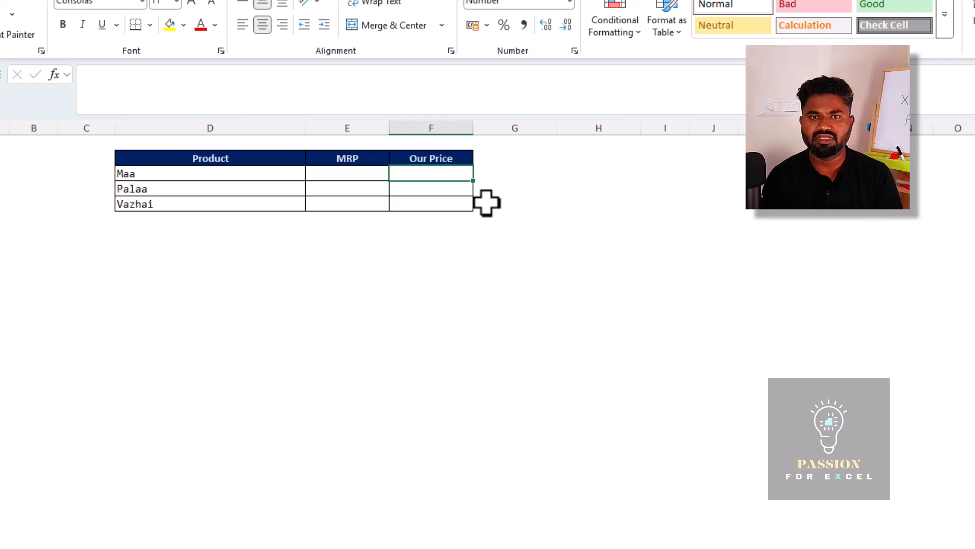
pyautogui.press('Left')
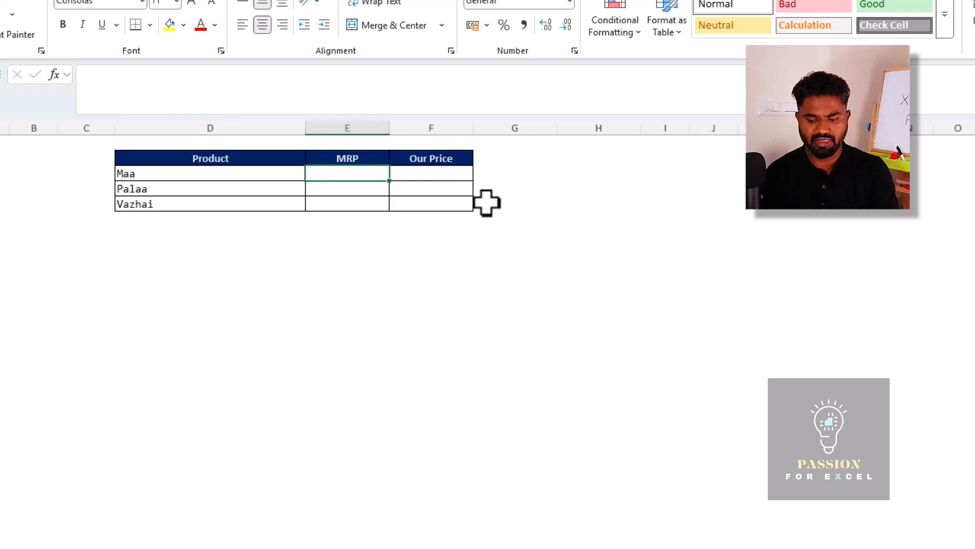
pyautogui.write('=')
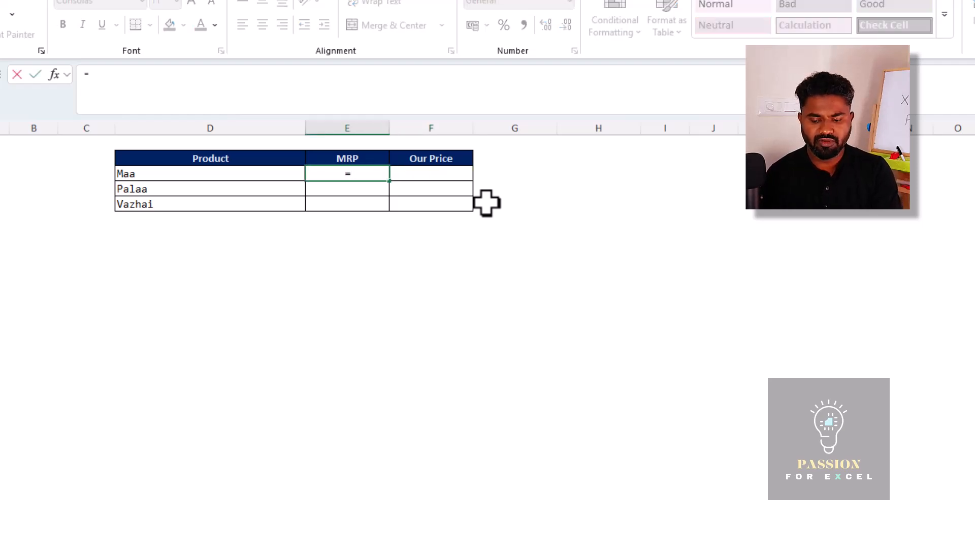
pyautogui.write('XL')
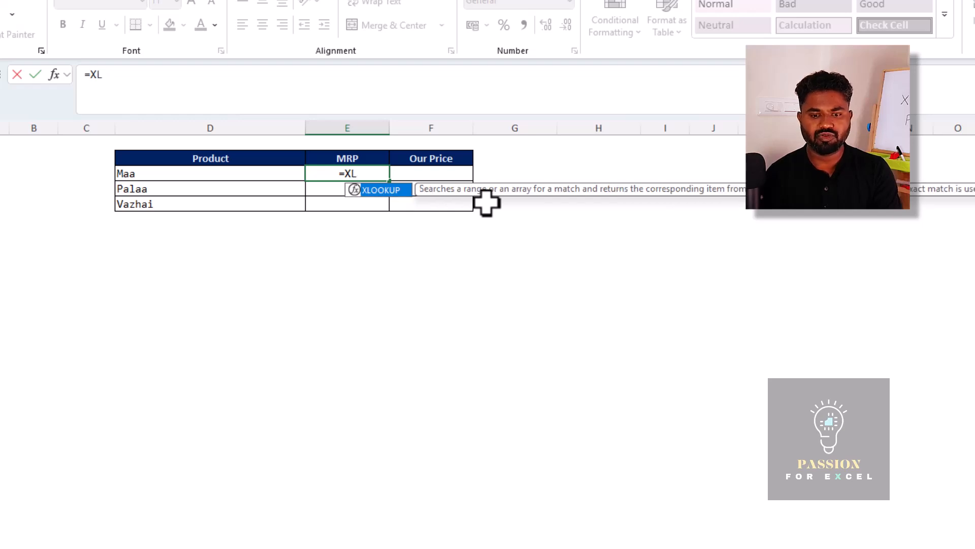
pyautogui.press('Tab')
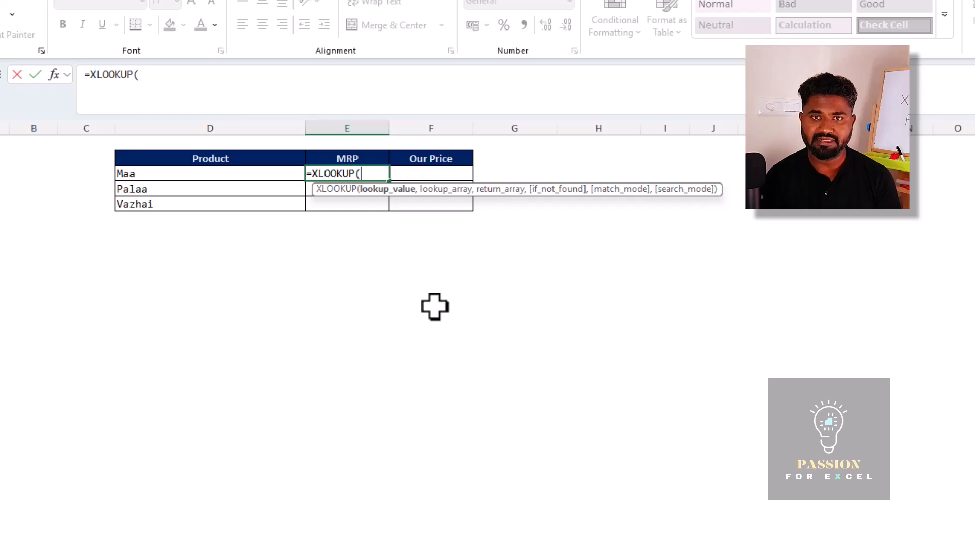
pyautogui.press('Left')
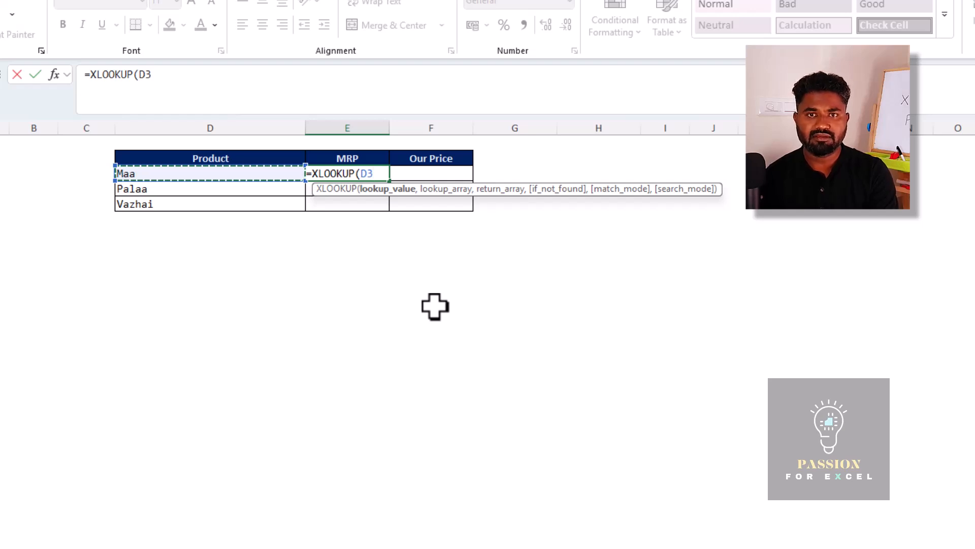
pyautogui.press('F4')
pyautogui.press('F4')
pyautogui.press('F4')
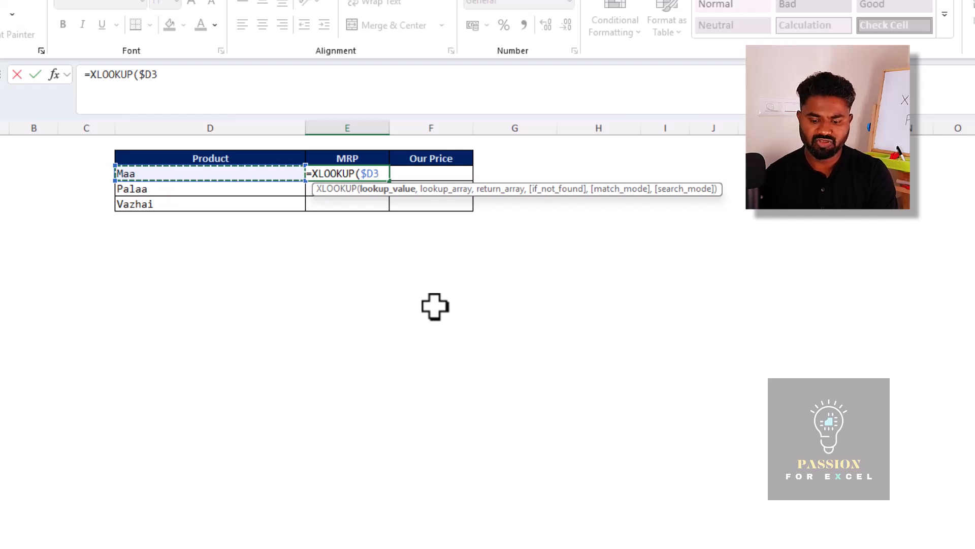
pyautogui.write(',')
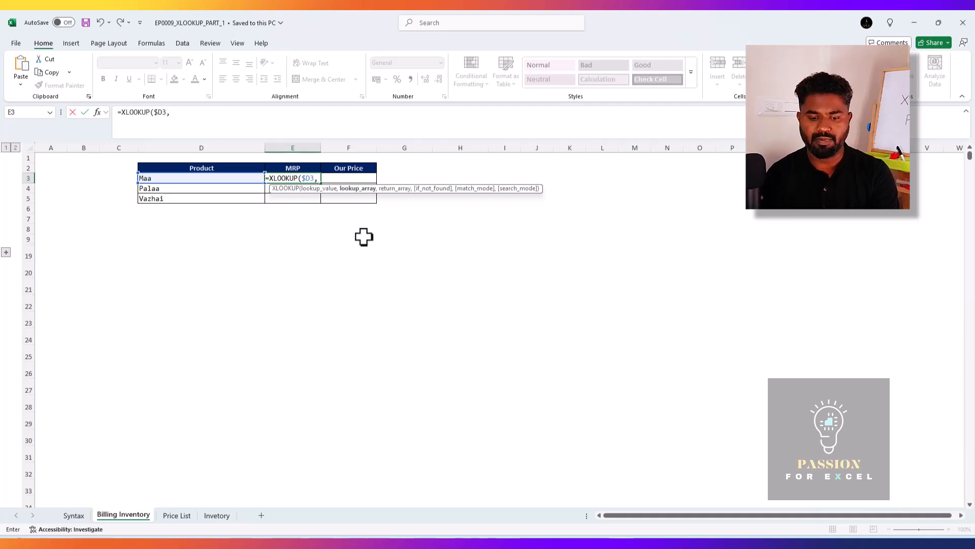
# Step: Complete the XLOOKUP in E3 with 'Price List'!$C:$C as the lookup array and 'Price List'!$D:$D as the return array
pyautogui.click(179, 517)
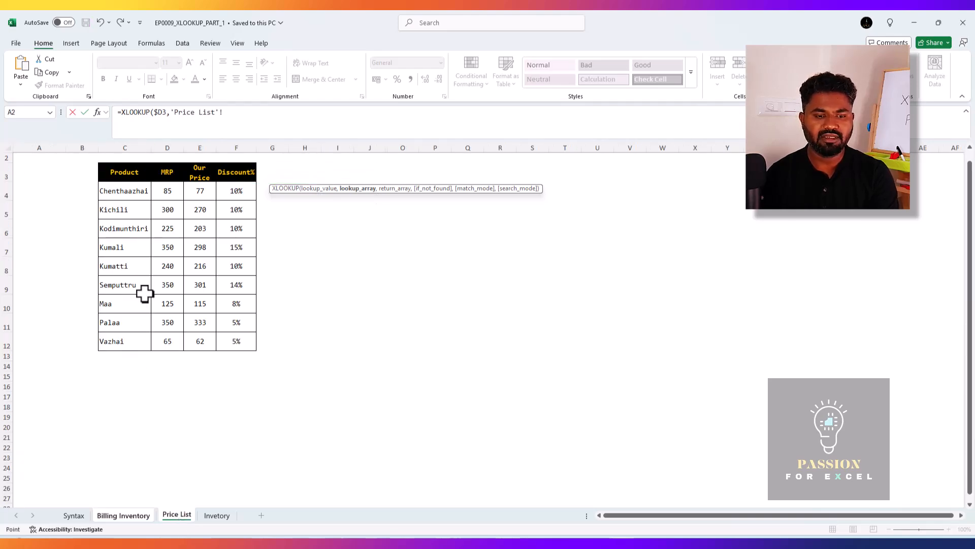
pyautogui.click(137, 147)
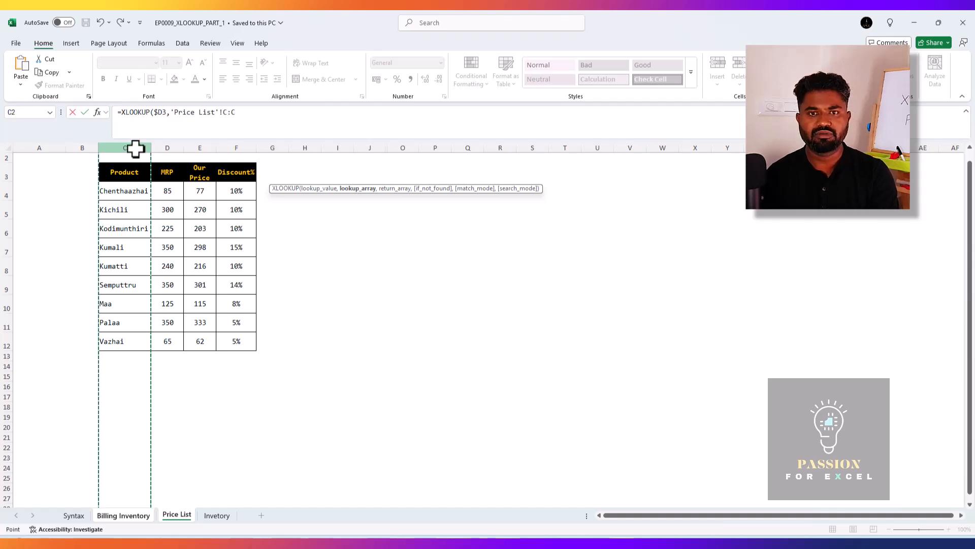
pyautogui.press('F4')
pyautogui.write(',')
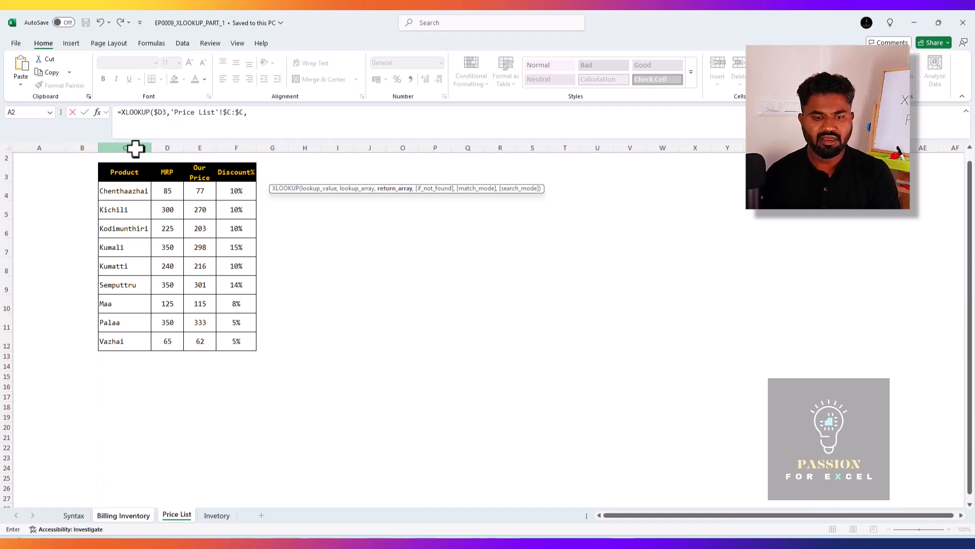
pyautogui.click(173, 146)
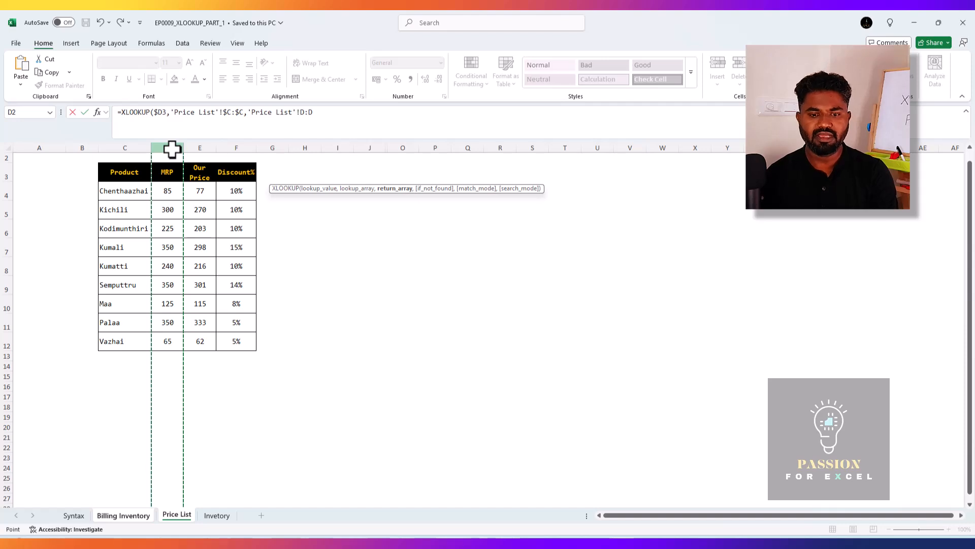
pyautogui.press('F4')
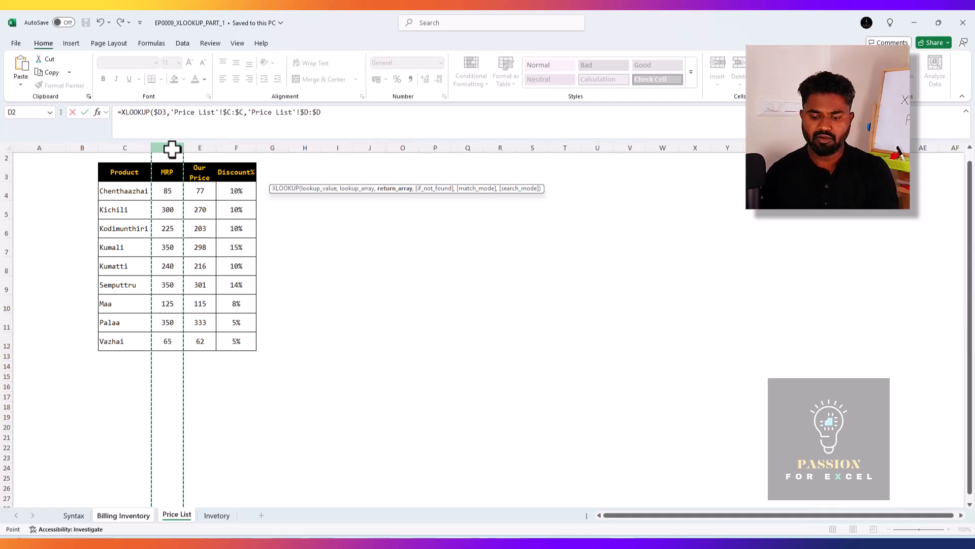
pyautogui.press('Return')
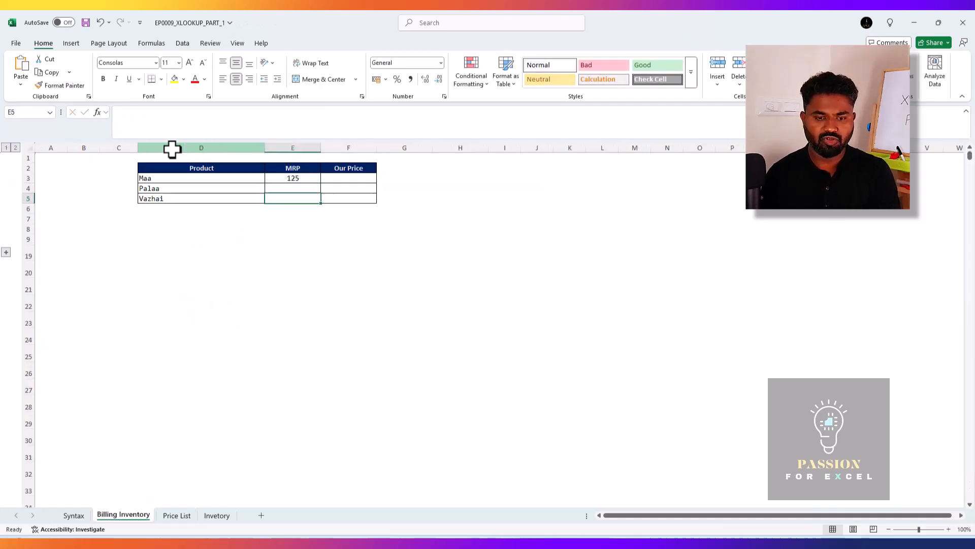
# Step: Fill the MRP formula from E3 down to E5
pyautogui.press('Up')
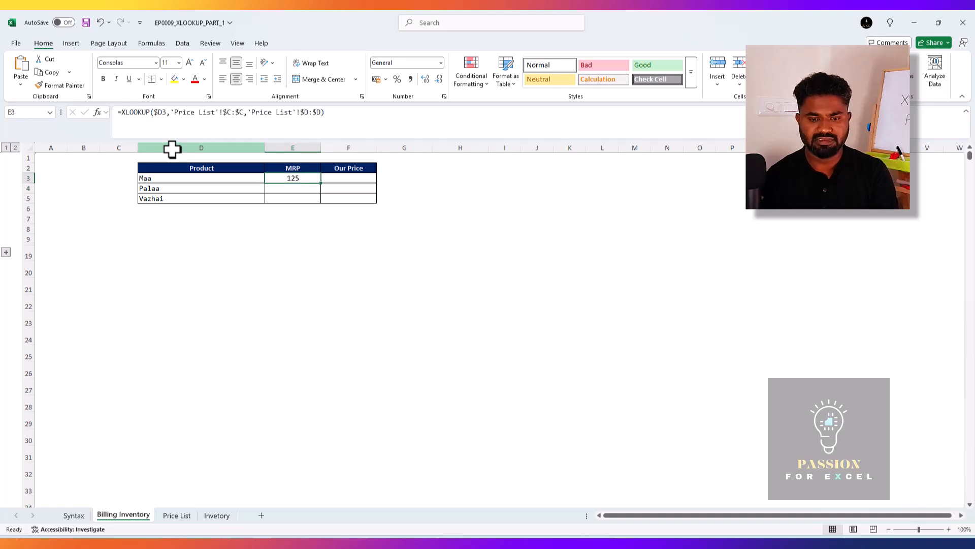
pyautogui.hotkey('shift', 'Down')
pyautogui.hotkey('shift', 'Down')
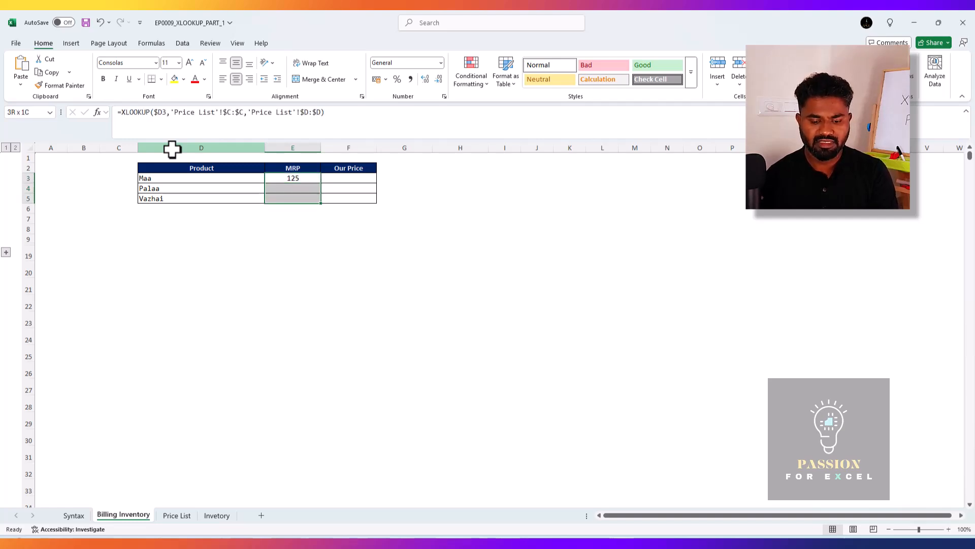
pyautogui.hotkey('ctrl', 'd')
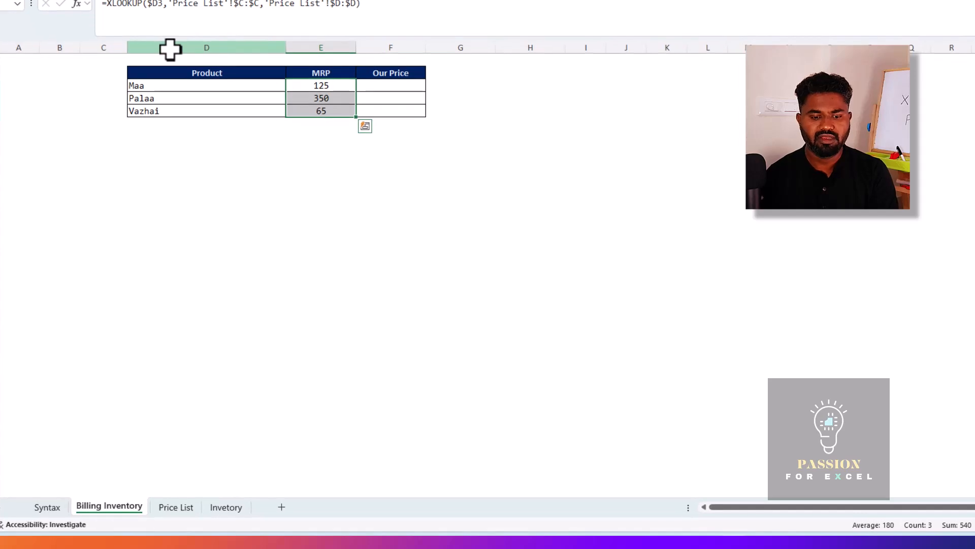
# Step: Move the MRP column on Price List between Our Price and Discount%, and check the MRP formulas on Billing Inventory
pyautogui.hotkey('ctrl', 'pagedown')
pyautogui.click(170, 49)
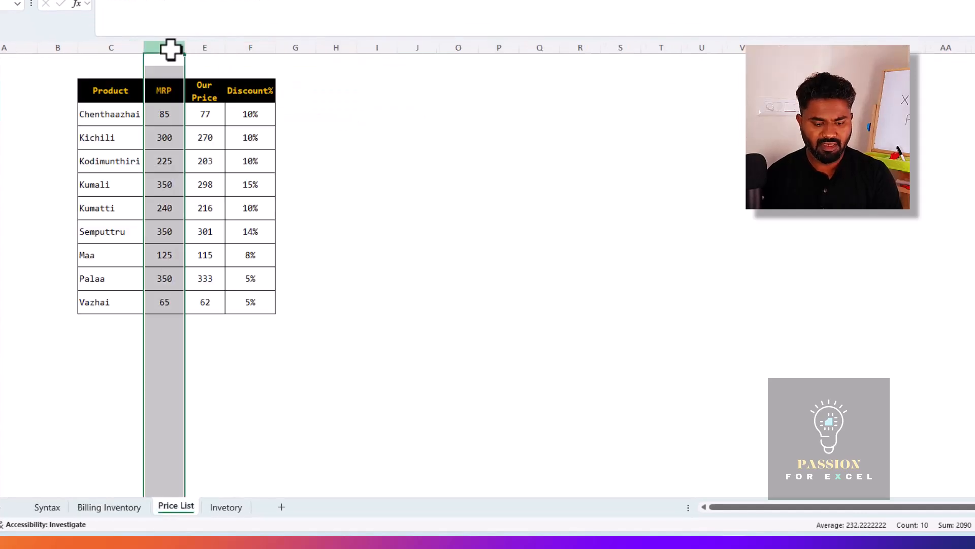
pyautogui.hotkey('ctrl', 'c')
pyautogui.press('Right')
pyautogui.press('Right')
pyautogui.hotkey('ctrl', 'space')
pyautogui.hotkey('shift', 'F10')
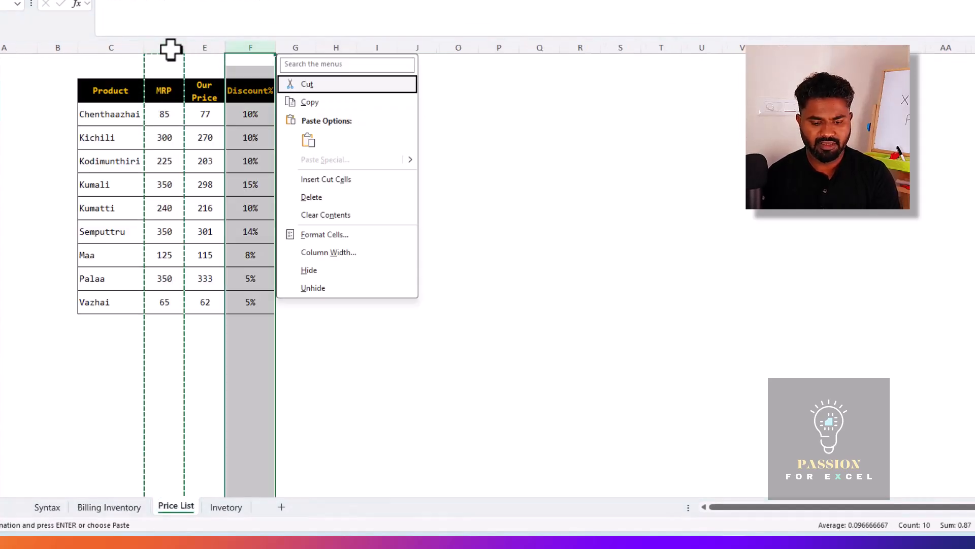
pyautogui.press('e')
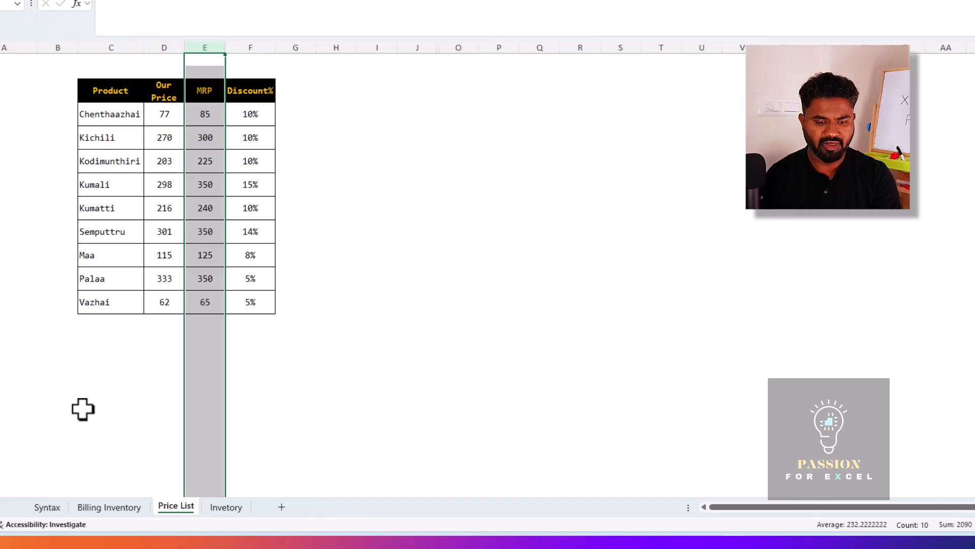
pyautogui.click(125, 508)
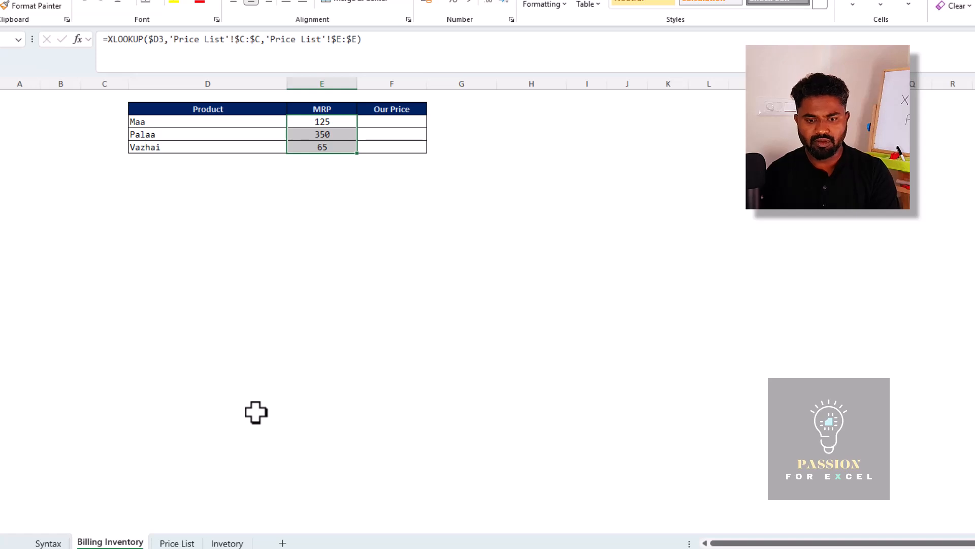
# Step: Undo the MRP column move and the formula fill into E4:E5
pyautogui.hotkey('ctrl', 'pagedown')
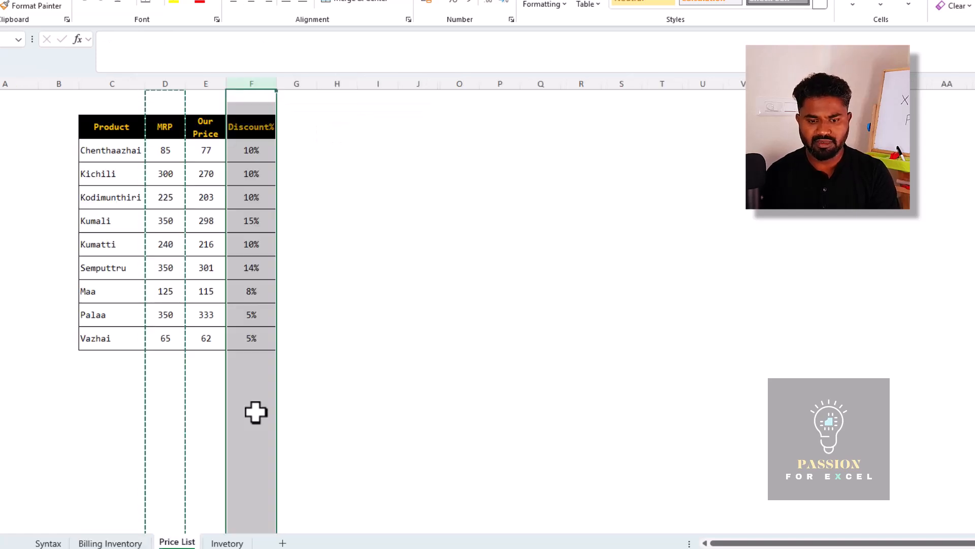
pyautogui.press('Left')
pyautogui.hotkey('ctrl', 'space')
pyautogui.press('Return')
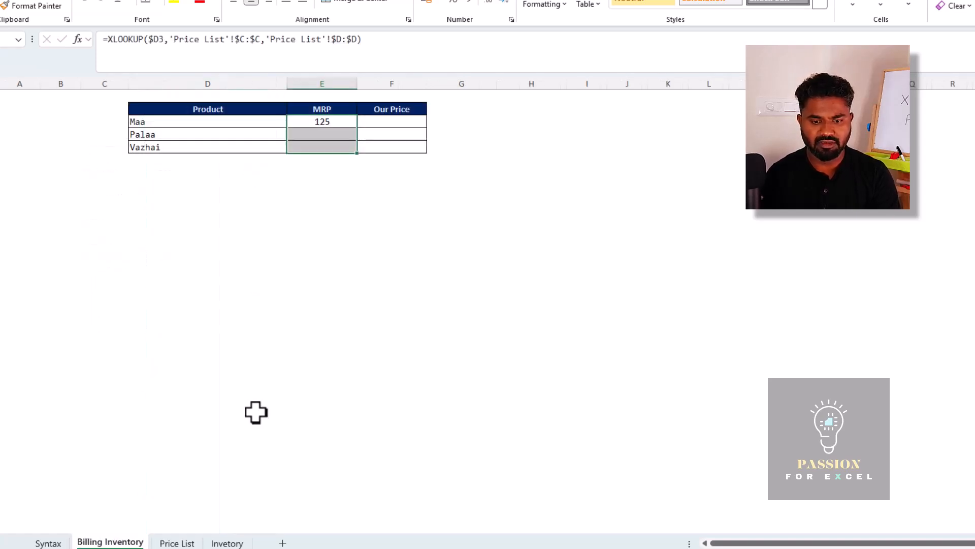
pyautogui.press('Up')
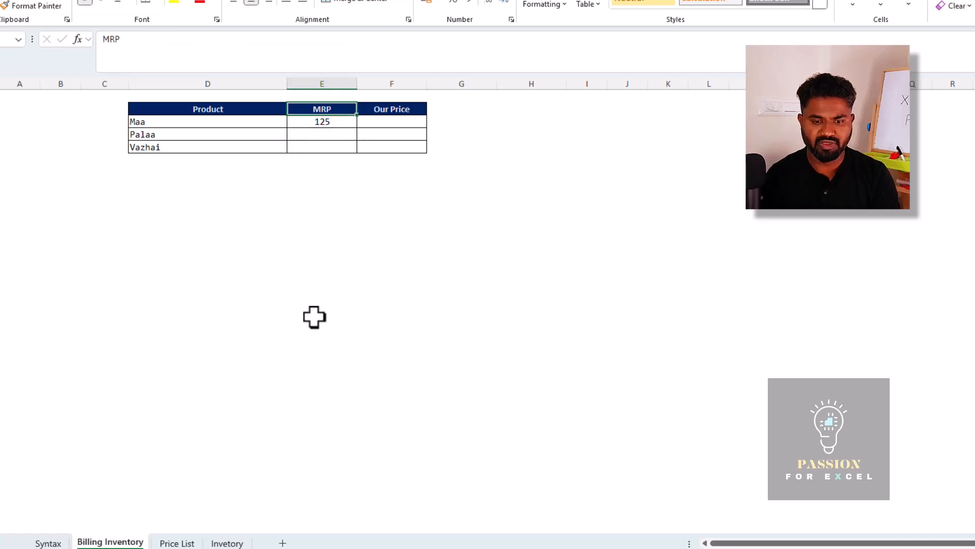
pyautogui.press('Down')
pyautogui.press('Right')
pyautogui.press('Left')
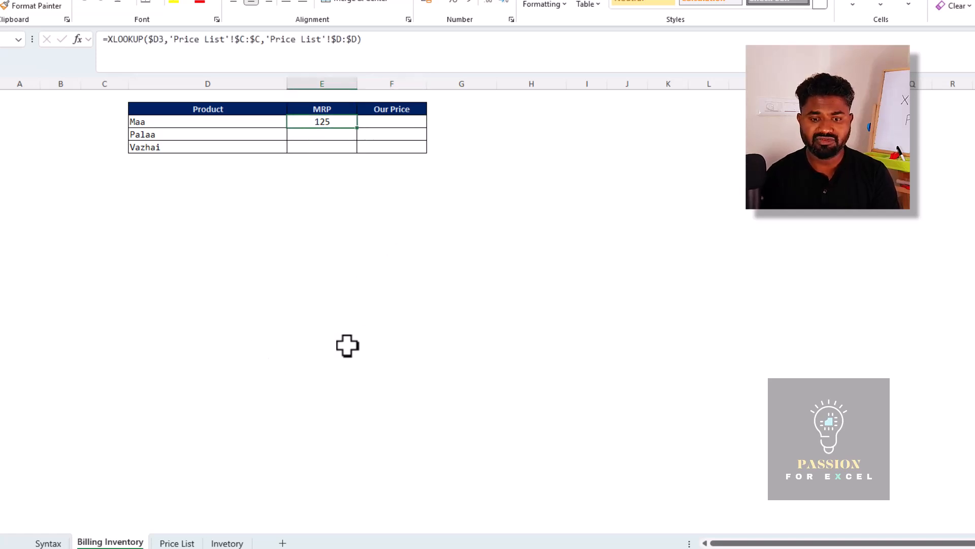
pyautogui.press('Right')
pyautogui.press('Left')
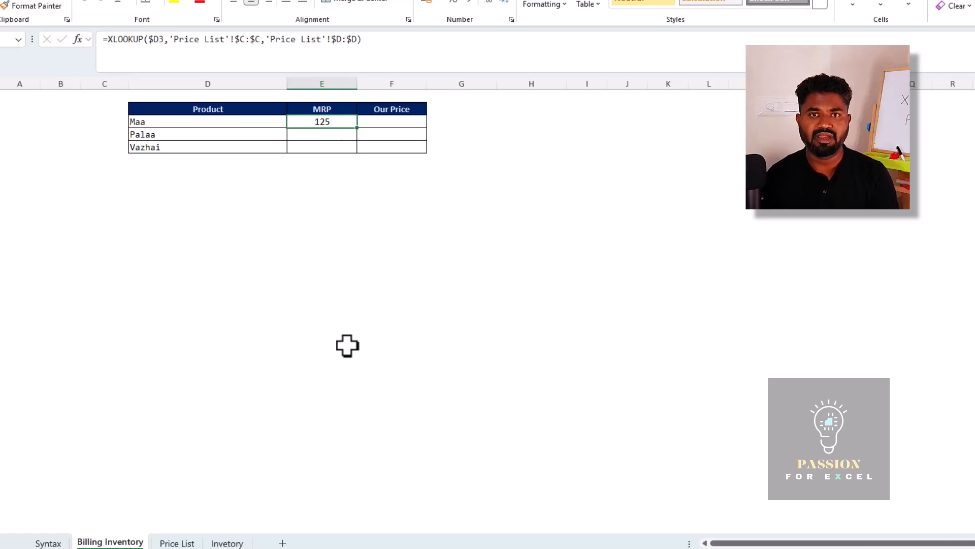
pyautogui.press('Right')
pyautogui.press('Left')
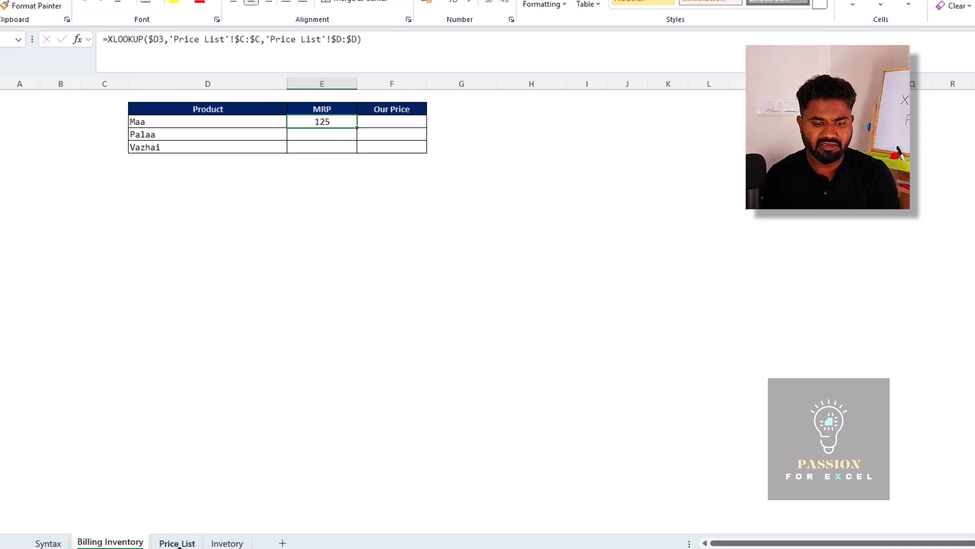
# Step: Check the price columns on Price List, and extend the return array of the XLOOKUP in E3 to 'Price List'!$D:$E
pyautogui.click(178, 543)
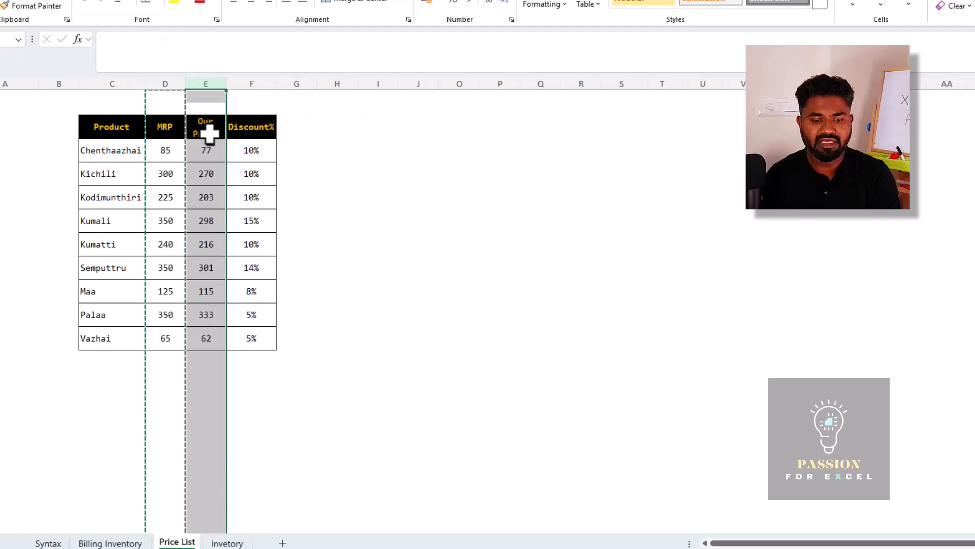
pyautogui.click(110, 543)
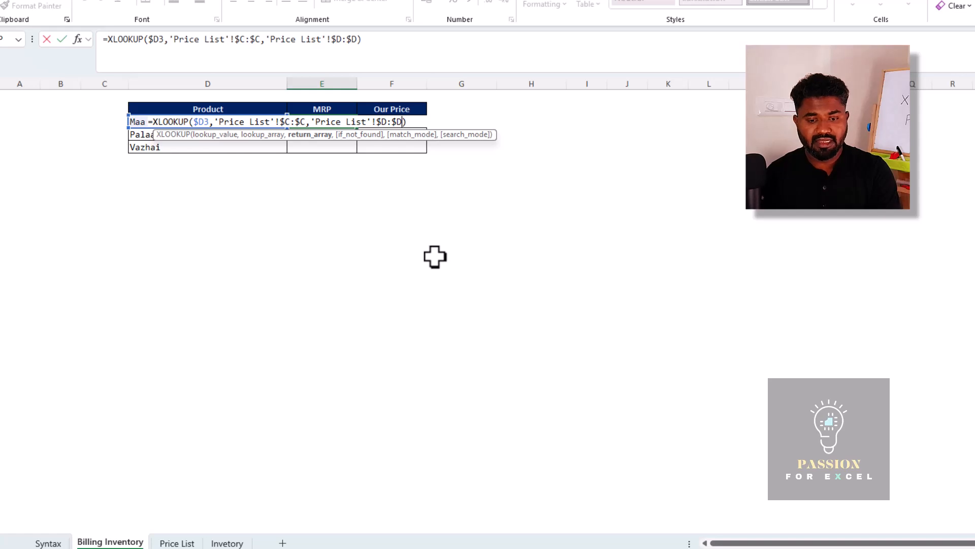
pyautogui.hotkey('ctrl', 'Return')
pyautogui.click(177, 543)
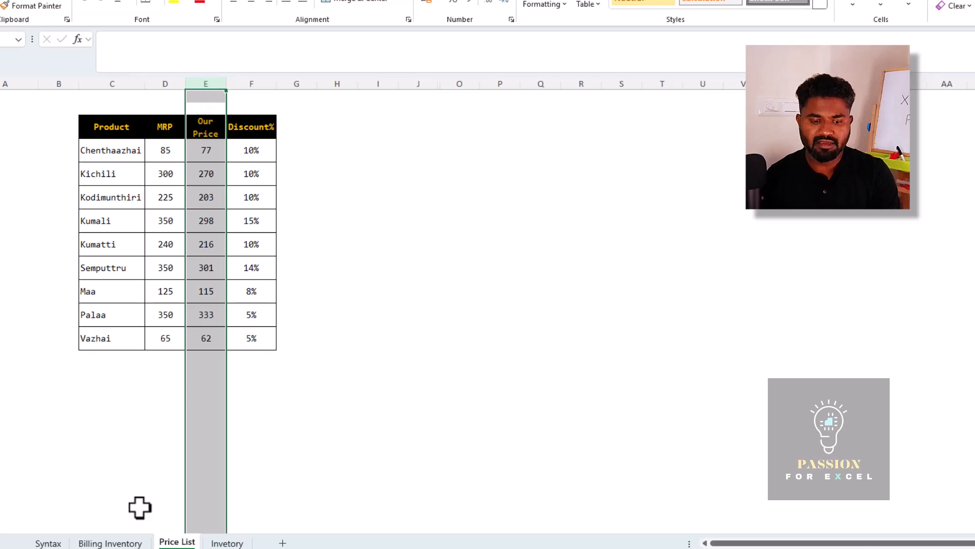
pyautogui.click(110, 542)
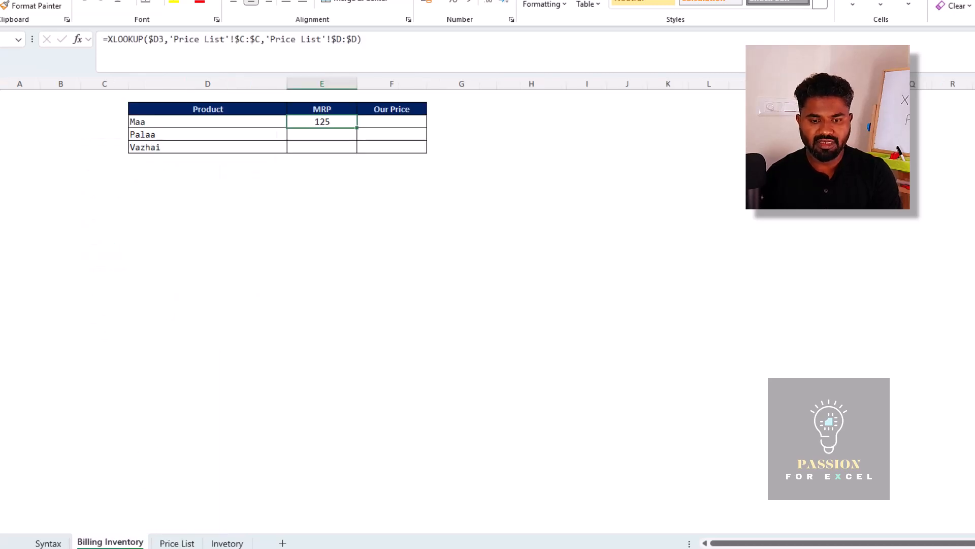
pyautogui.press('F2')
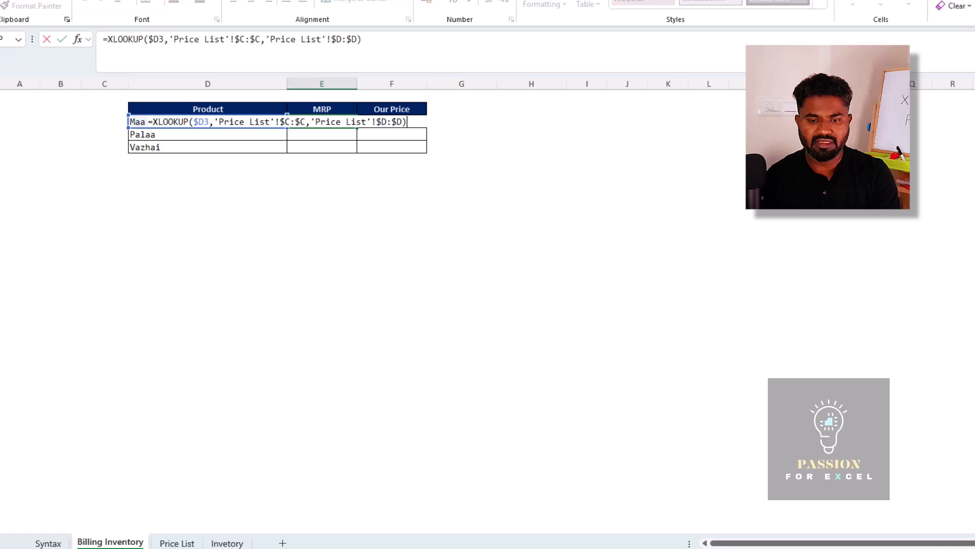
pyautogui.press('Left')
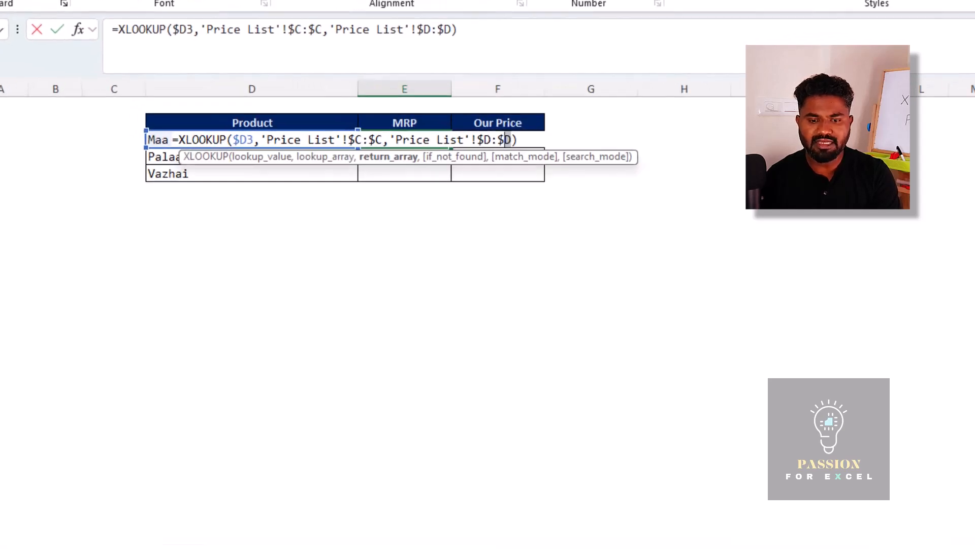
pyautogui.press('BackSpace')
pyautogui.write('E')
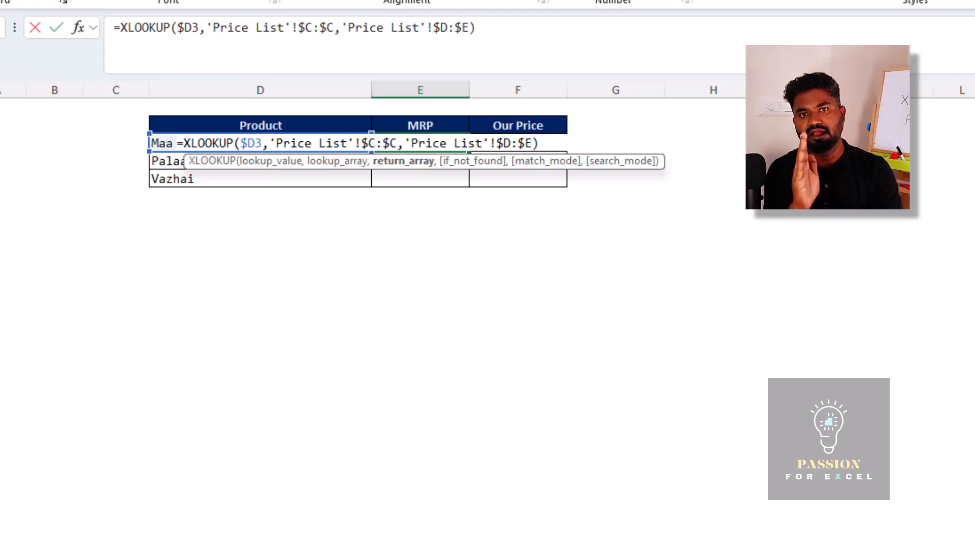
pyautogui.press('Return')
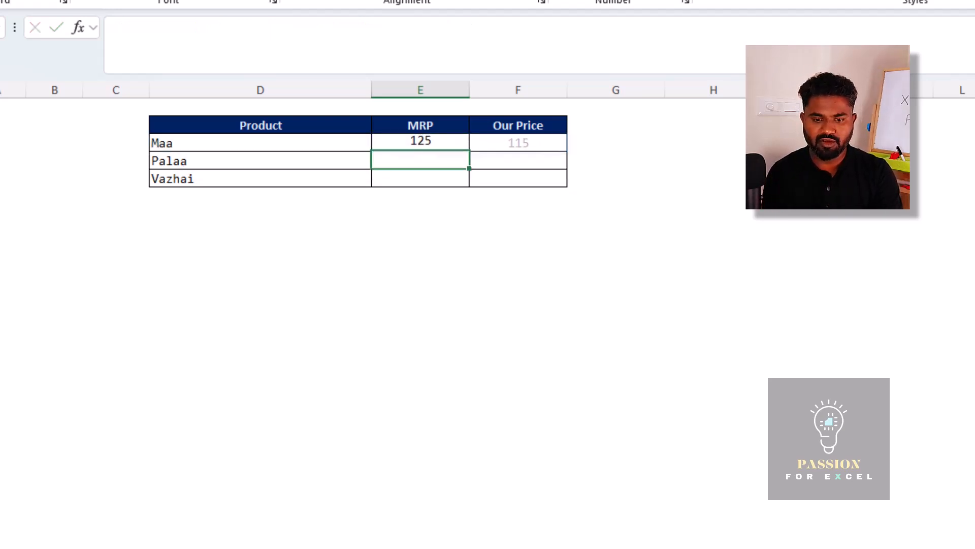
# Step: Copy the XLOOKUP formula from E3 into E4:E5 so both MRP and Our Price are returned for Palaa and Vazhai
pyautogui.press('Up')
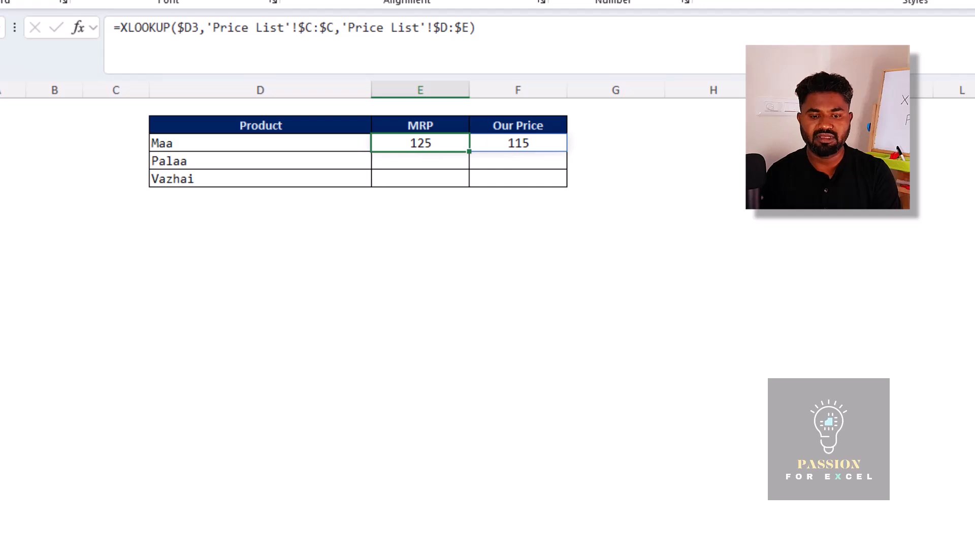
pyautogui.press('Down')
pyautogui.press('Down')
pyautogui.press('Up')
pyautogui.press('Up')
pyautogui.hotkey('shift', 'Down')
pyautogui.hotkey('shift', 'Down')
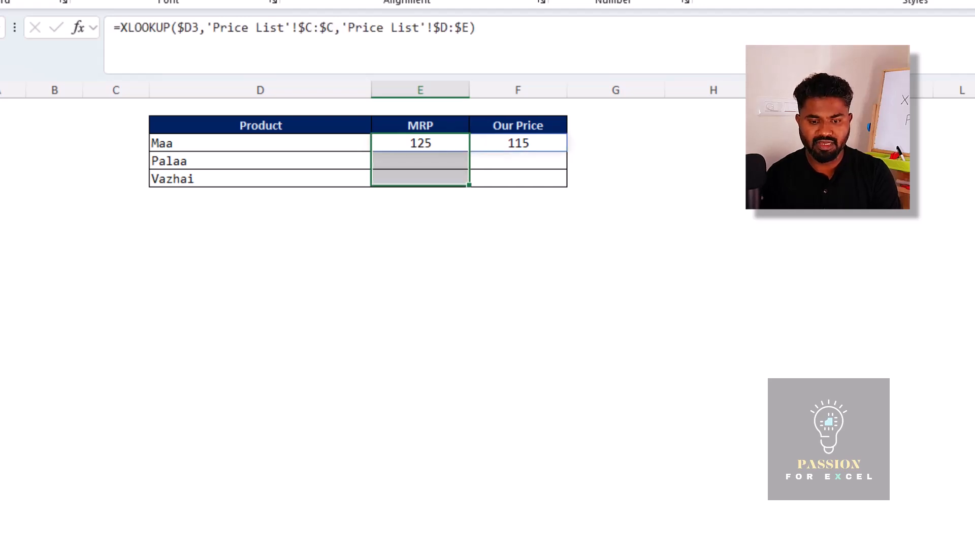
pyautogui.press('Up')
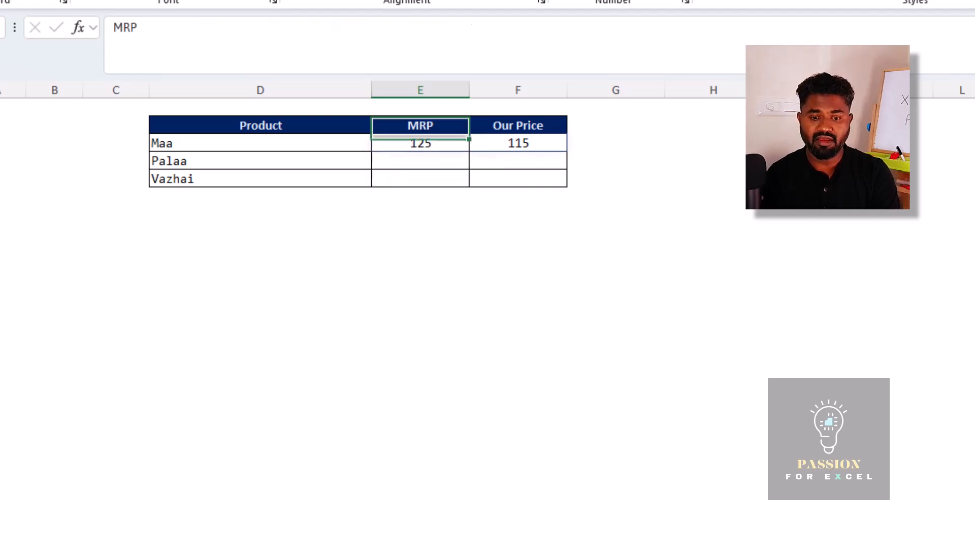
pyautogui.press('Down')
pyautogui.hotkey('ctrl', 'c')
pyautogui.press('Down')
pyautogui.hotkey('shift', 'Down')
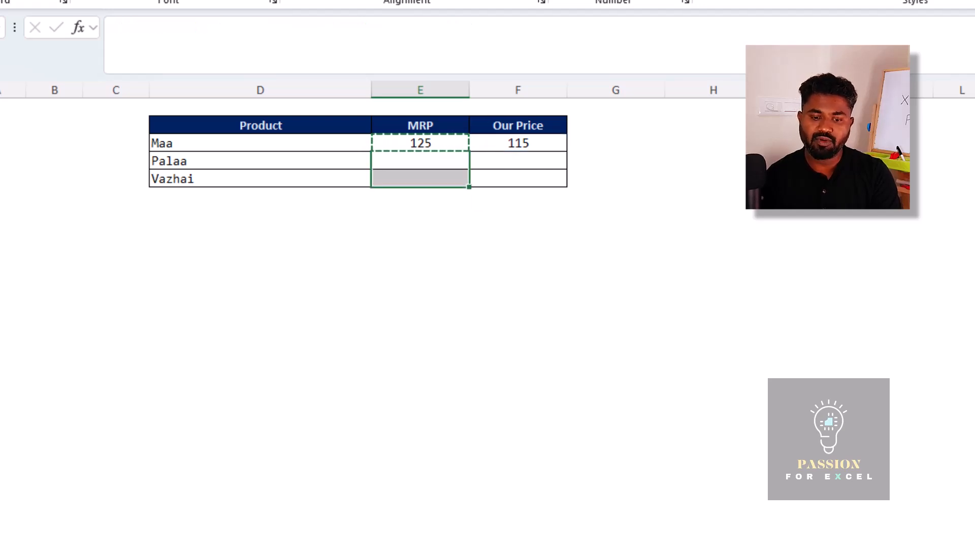
pyautogui.hotkey('ctrl', 'v')
pyautogui.hotkey('shift', 'Up')
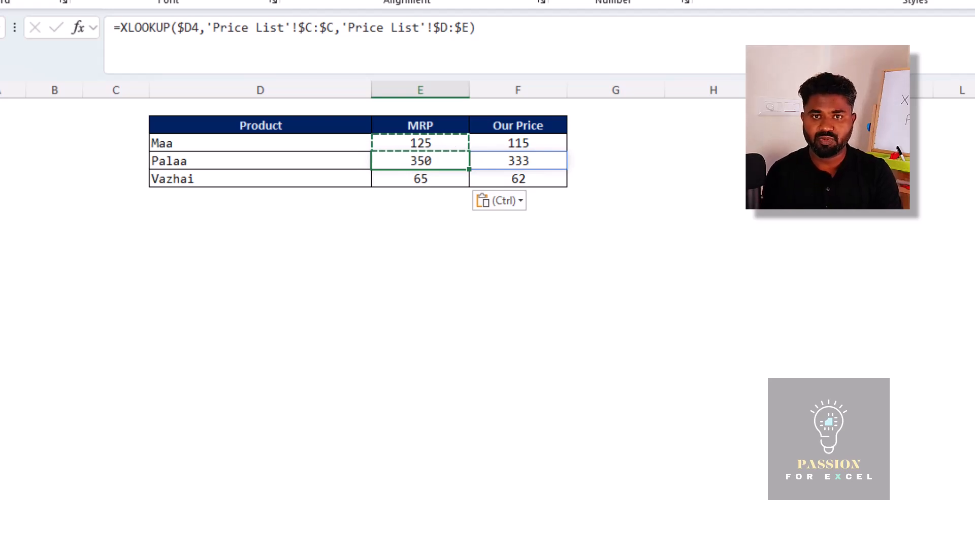
pyautogui.press('Escape')
pyautogui.press('Up')
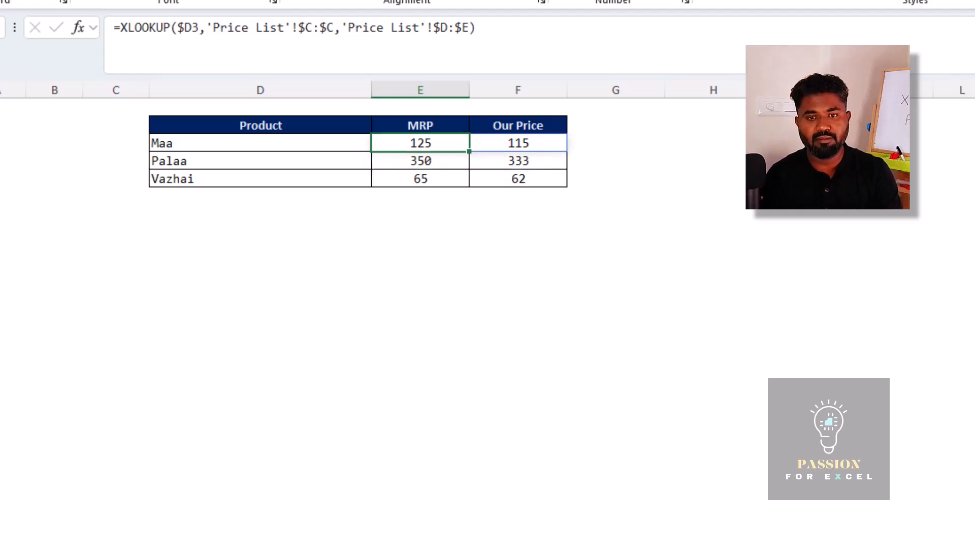
pyautogui.press('Down')
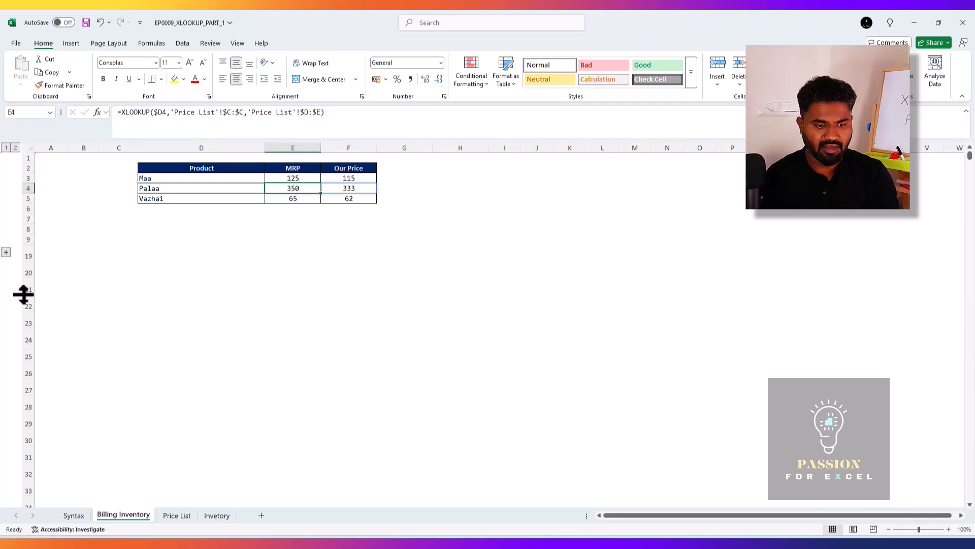
# Step: Expand the grouped rows 10 to 18 holding the billing table, and select its first Product cell, D11
pyautogui.click(4, 254)
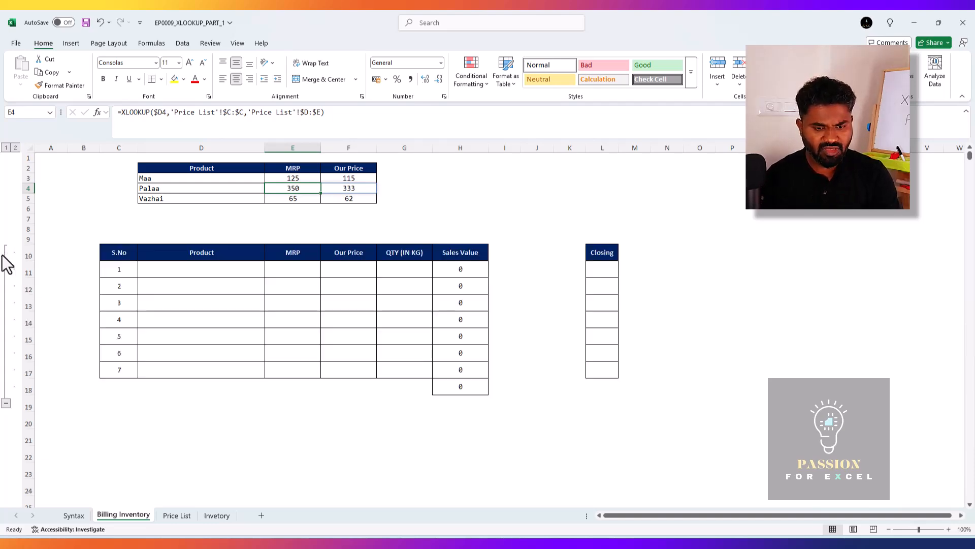
pyautogui.click(226, 285)
pyautogui.press('Up')
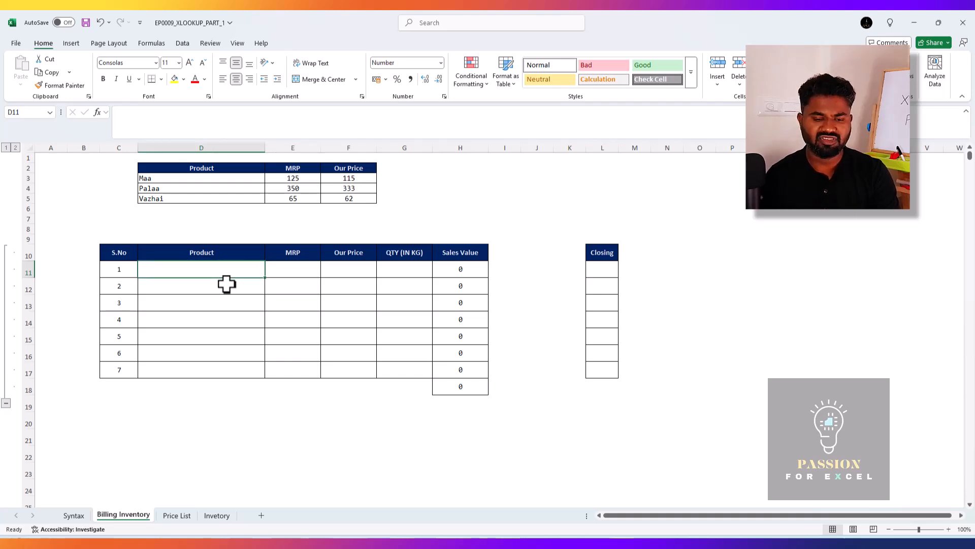
# Step: Examine the first row of the billing table from MRP across to Closing, including the Sales Value formula
pyautogui.press('Right')
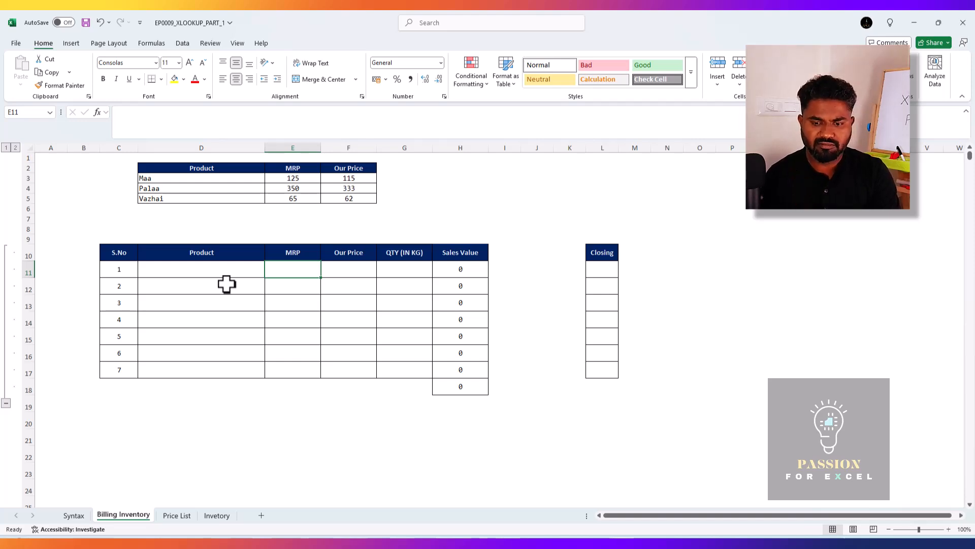
pyautogui.press('Right')
pyautogui.press('Right')
pyautogui.press('Right')
pyautogui.press('Right')
pyautogui.press('Right')
pyautogui.press('Right')
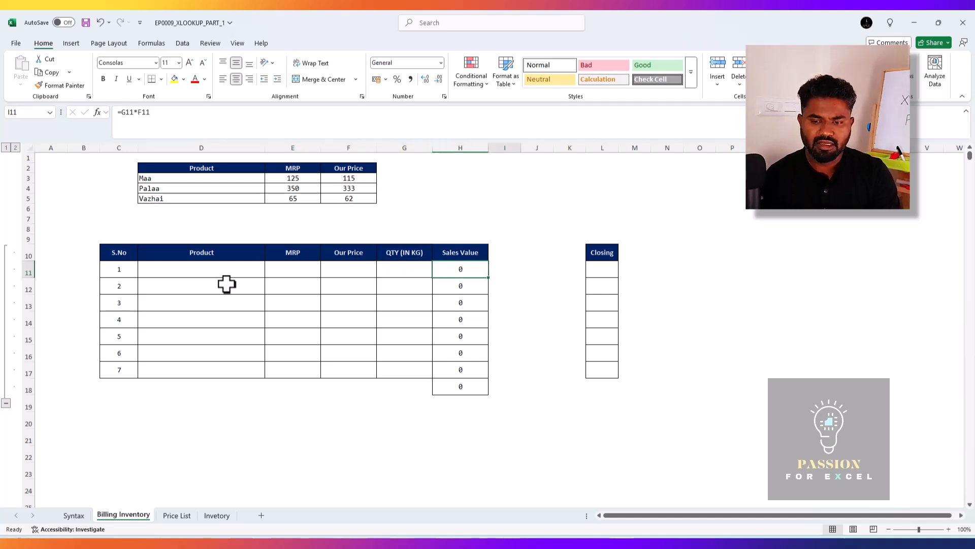
pyautogui.press('Right')
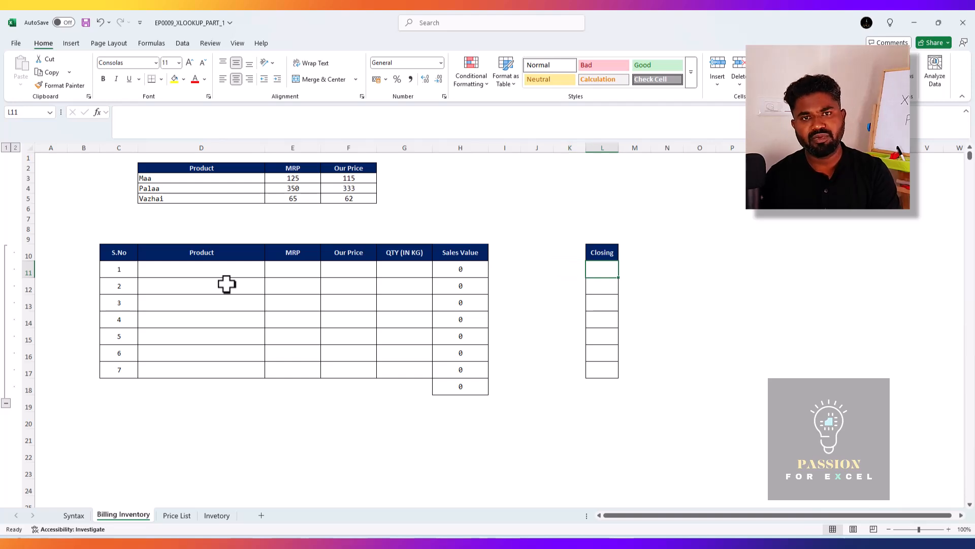
pyautogui.press('Left')
pyautogui.press('Left')
pyautogui.press('Left')
pyautogui.press('Left')
pyautogui.press('Left')
pyautogui.press('Left')
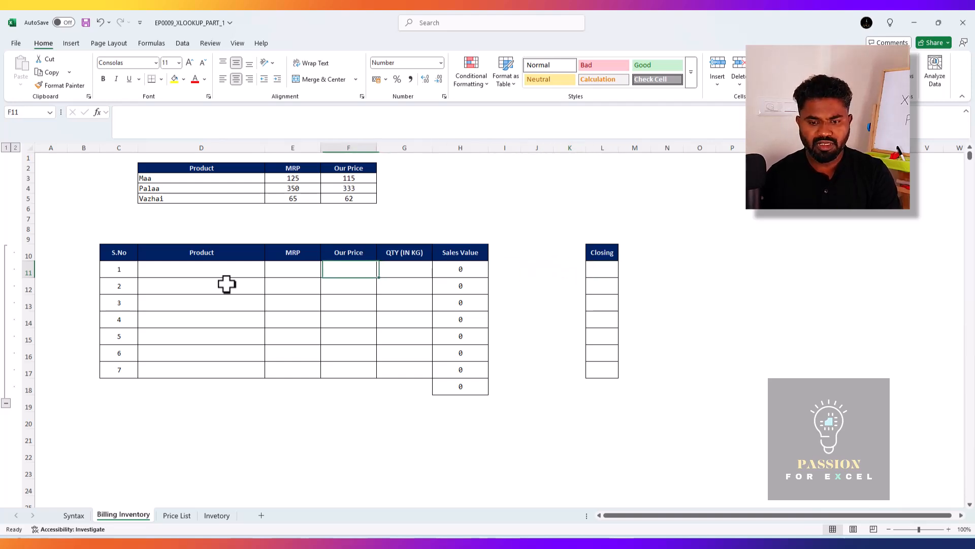
pyautogui.press('Right')
pyautogui.press('Right')
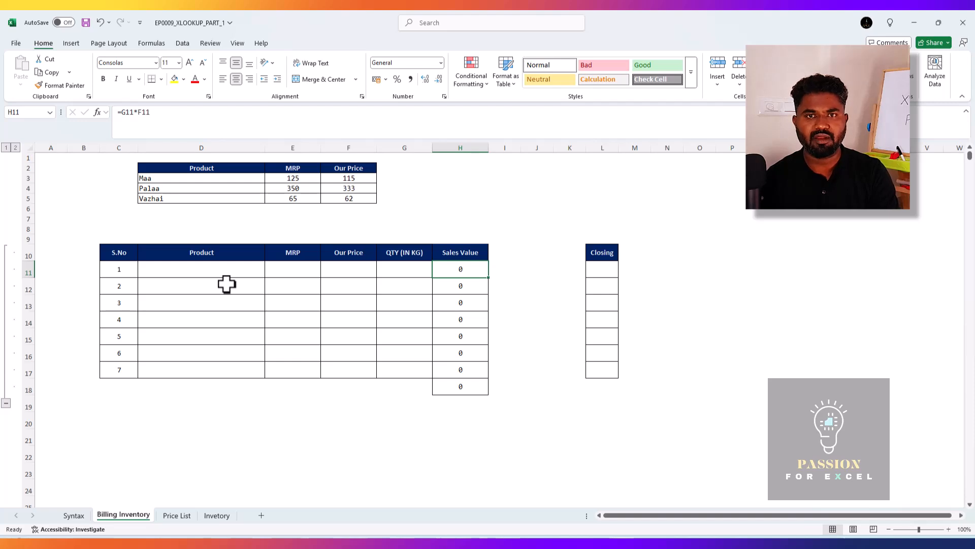
pyautogui.press('Left')
pyautogui.press('Left')
pyautogui.press('Left')
pyautogui.press('Left')
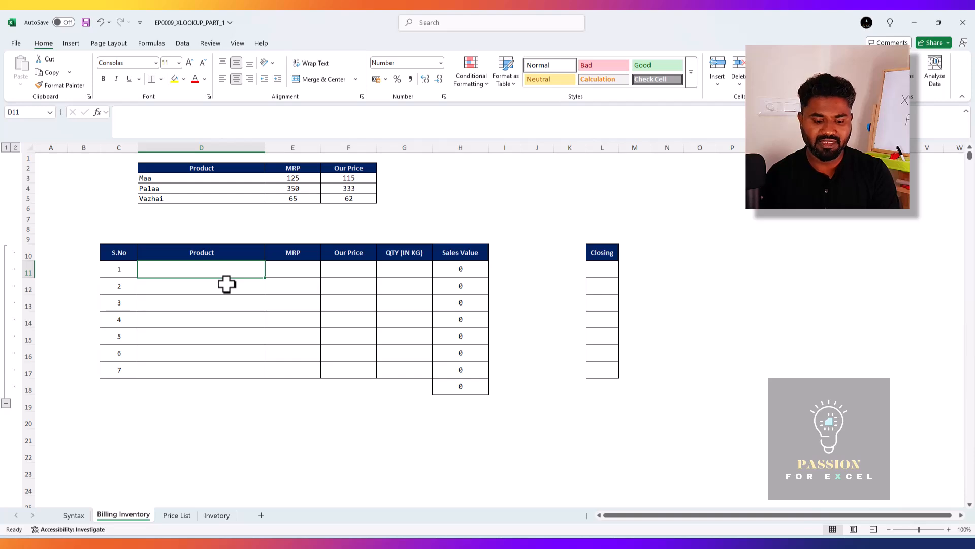
# Step: Open data validation for cell D11 and allow only values from a List
pyautogui.hotkey('alt', 'd')
pyautogui.press('l')
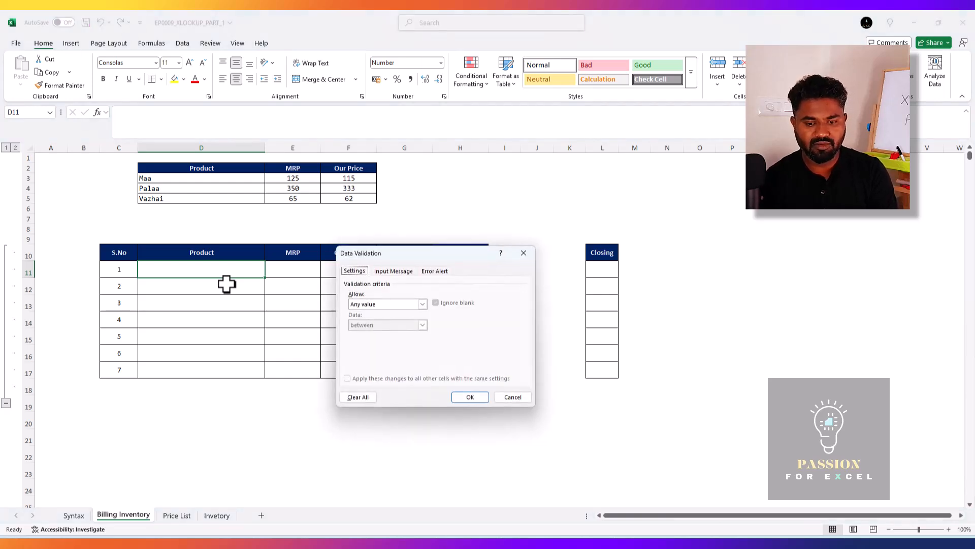
pyautogui.press('Tab')
pyautogui.press('Tab')
pyautogui.hotkey('shift', 'Tab')
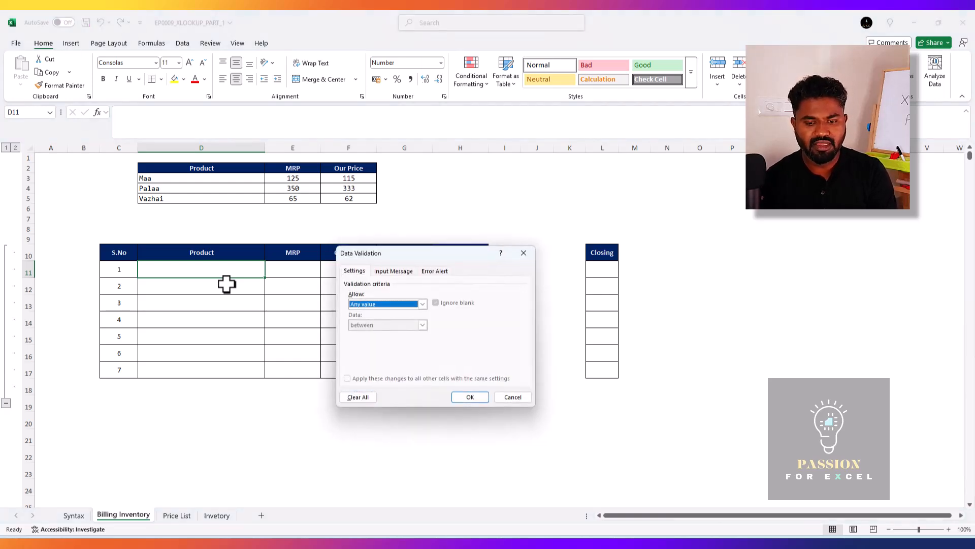
pyautogui.hotkey('alt', 'Down')
pyautogui.press('Down')
pyautogui.press('Down')
pyautogui.press('Down')
pyautogui.press('Return')
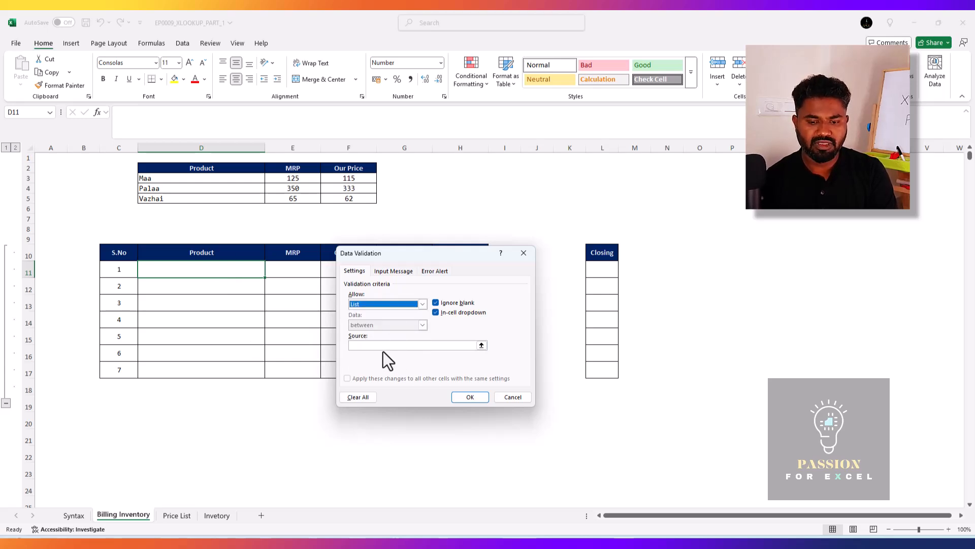
# Step: Set the list source to ='Price List'!$C$4:$C$12, apply the validation, and check the product dropdown in D11
pyautogui.click(382, 347)
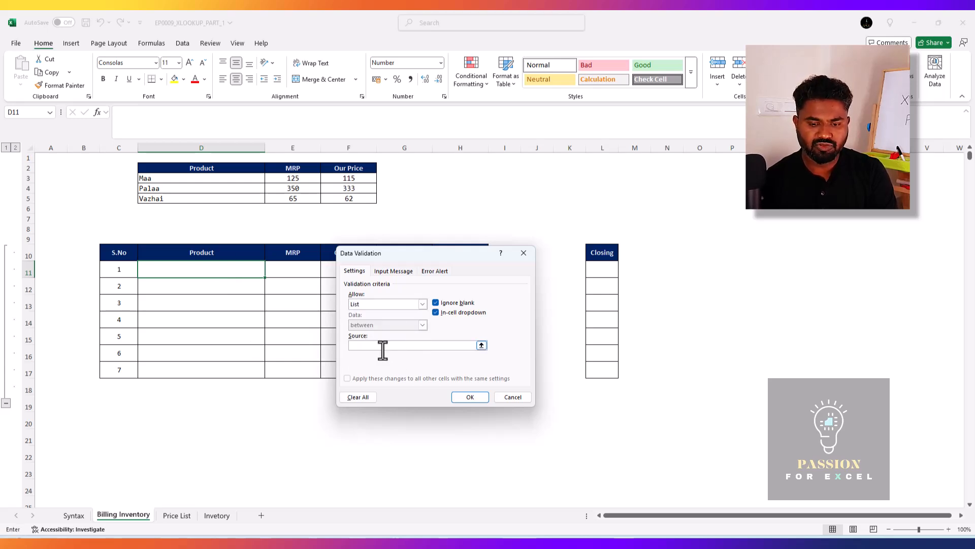
pyautogui.click(178, 515)
pyautogui.click(139, 207)
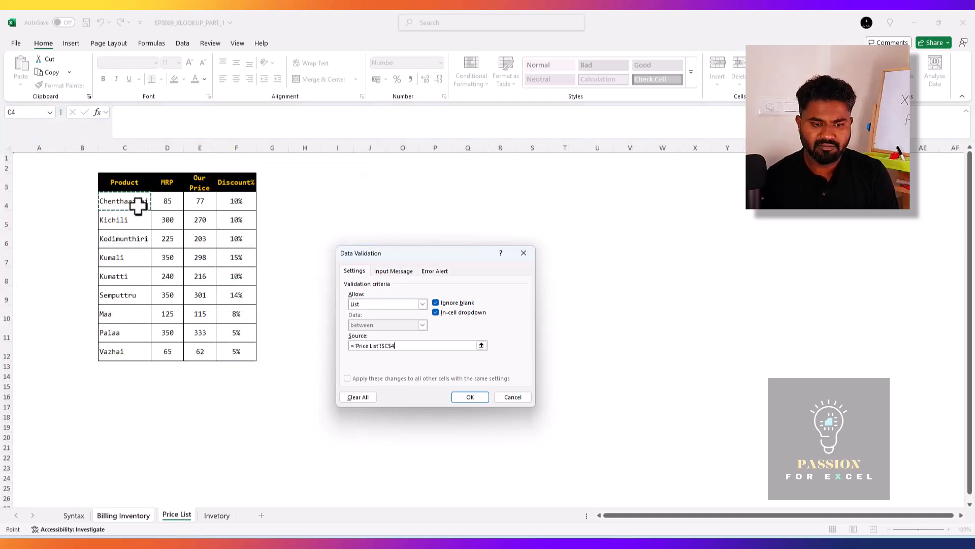
pyautogui.hotkey('ctrl', 'shift', 'Down')
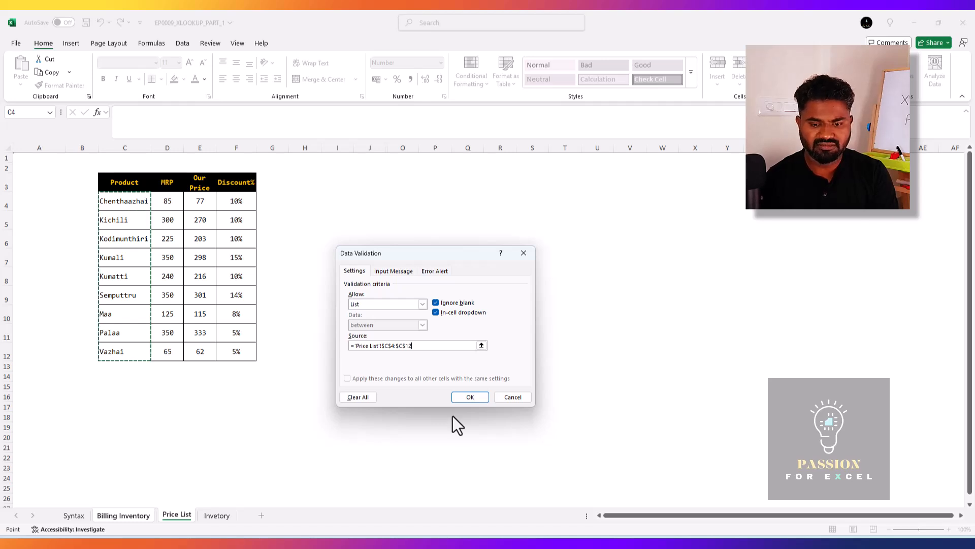
pyautogui.click(471, 397)
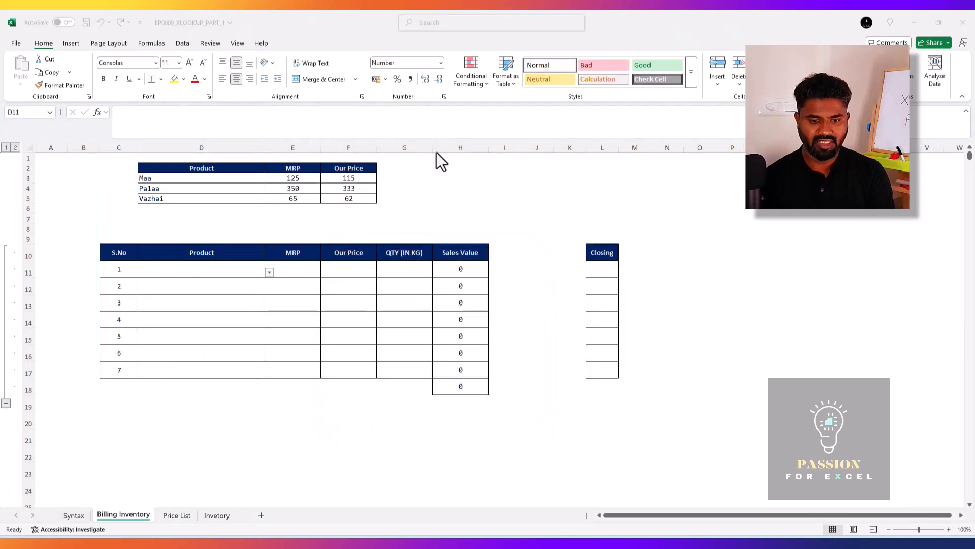
pyautogui.click(268, 275)
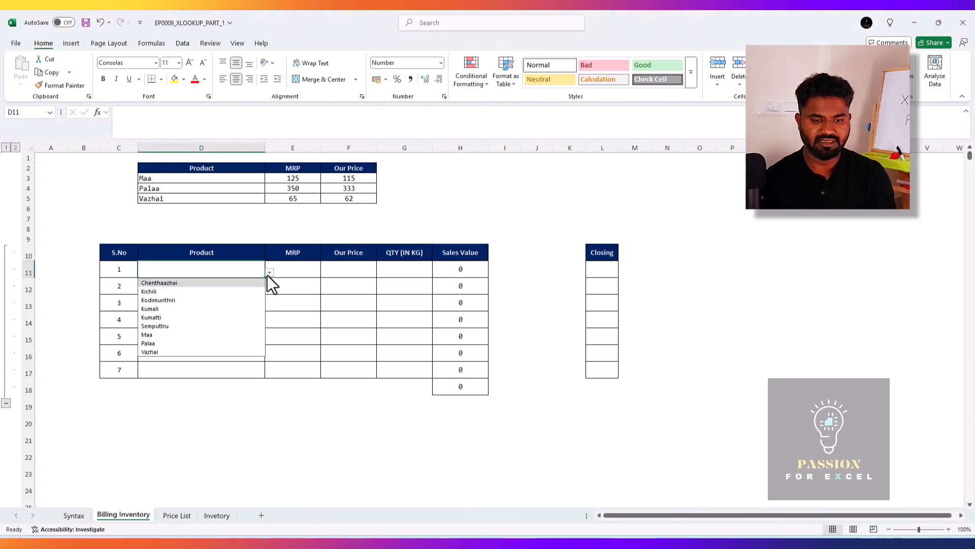
pyautogui.click(268, 275)
# Step: Copy cell D11 and paste only its validation onto the remaining Product cells, D12 to D17
pyautogui.hotkey('ctrl', 'c')
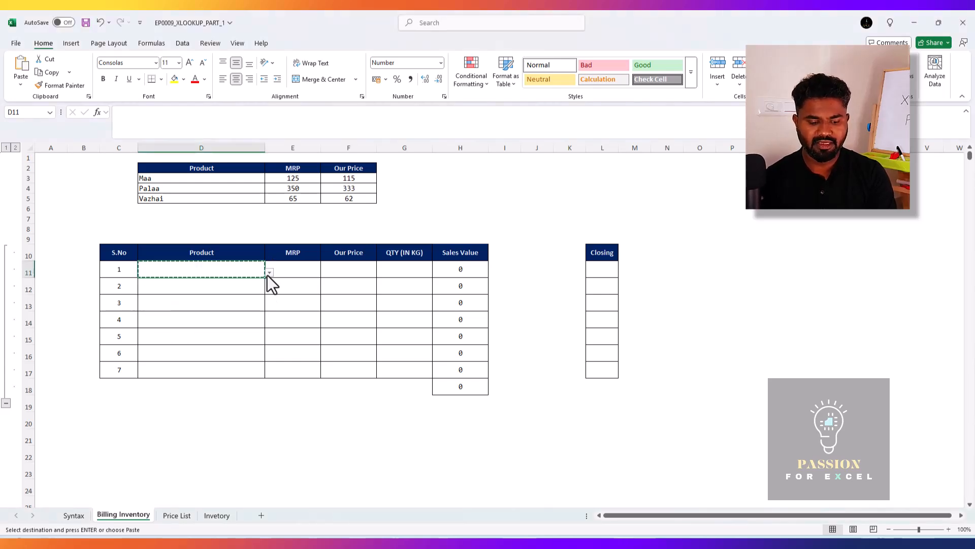
pyautogui.press('Down')
pyautogui.hotkey('shift', 'Down')
pyautogui.hotkey('shift', 'Down')
pyautogui.hotkey('shift', 'Down')
pyautogui.hotkey('shift', 'Down')
pyautogui.hotkey('shift', 'Down')
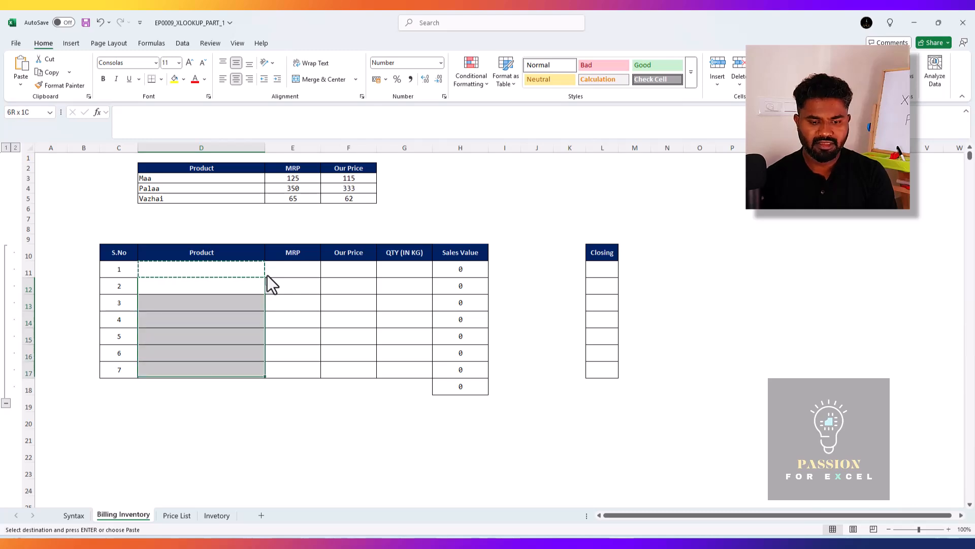
pyautogui.rightClick(267, 276)
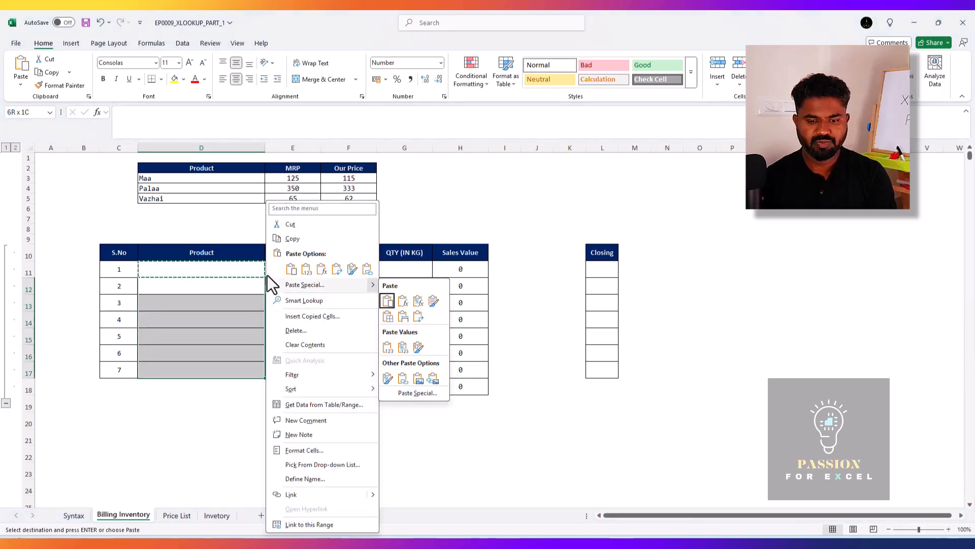
pyautogui.click(268, 278)
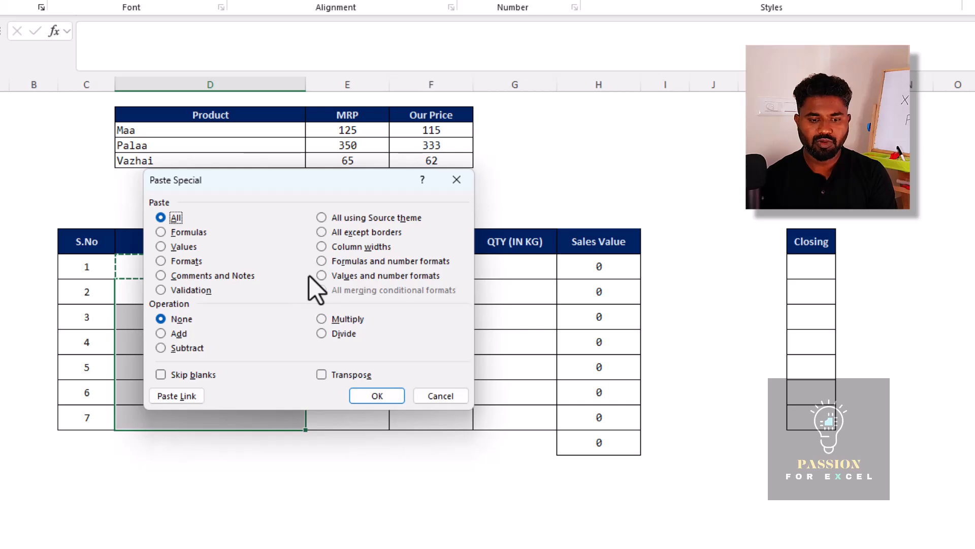
pyautogui.click(162, 290)
pyautogui.click(384, 393)
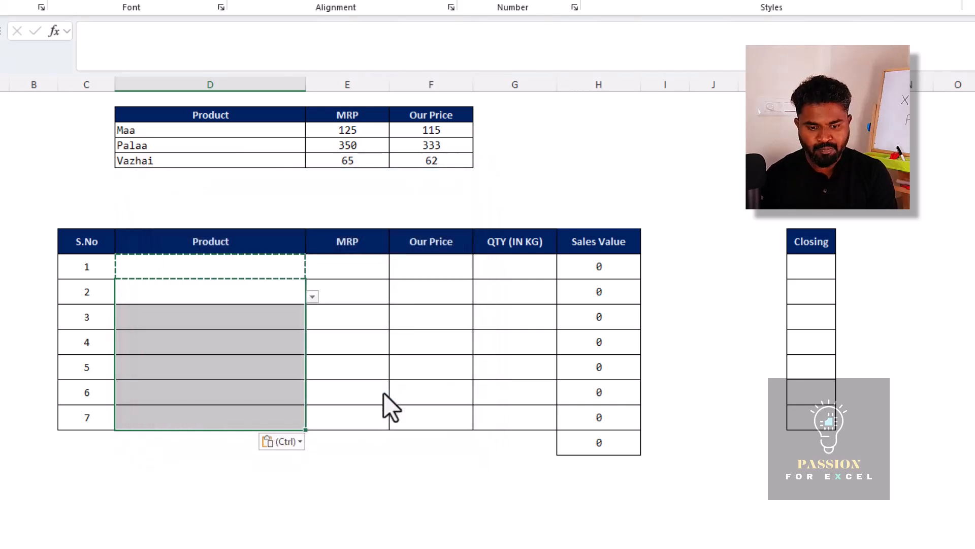
pyautogui.press('Escape')
# Step: Check the product dropdowns in several Product cells of the billing table, finishing back at D11
pyautogui.press('Down')
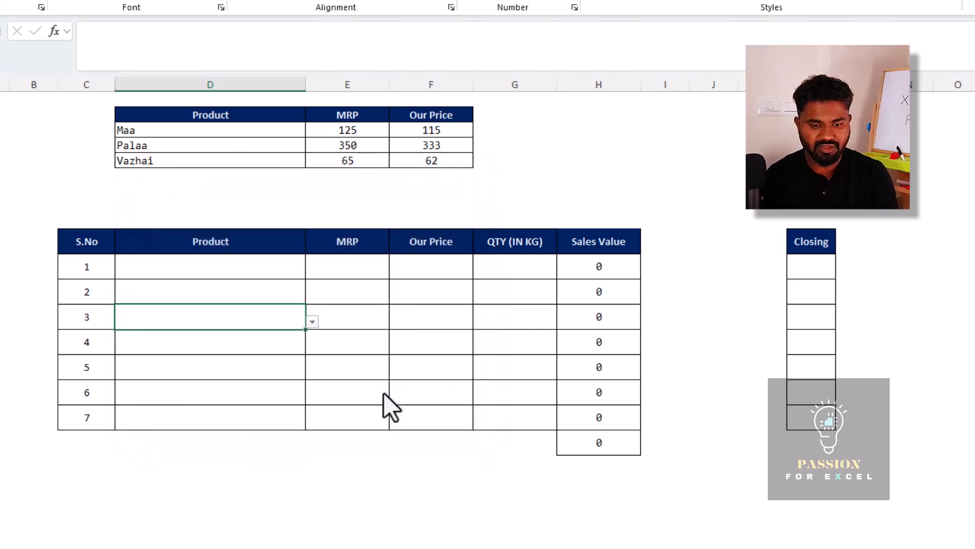
pyautogui.hotkey('alt', 'Down')
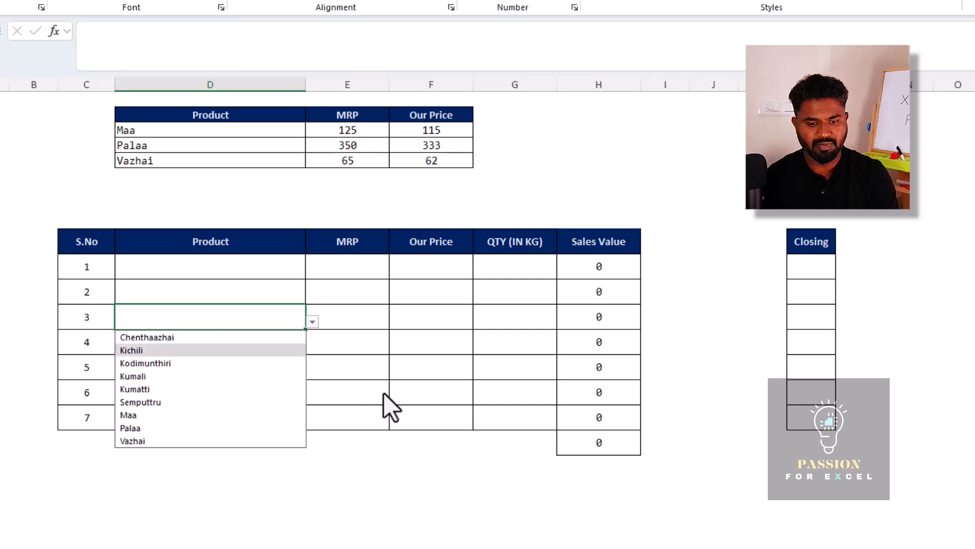
pyautogui.press('Escape')
pyautogui.press('Down')
pyautogui.hotkey('alt', 'Down')
pyautogui.press('Escape')
pyautogui.press('Down')
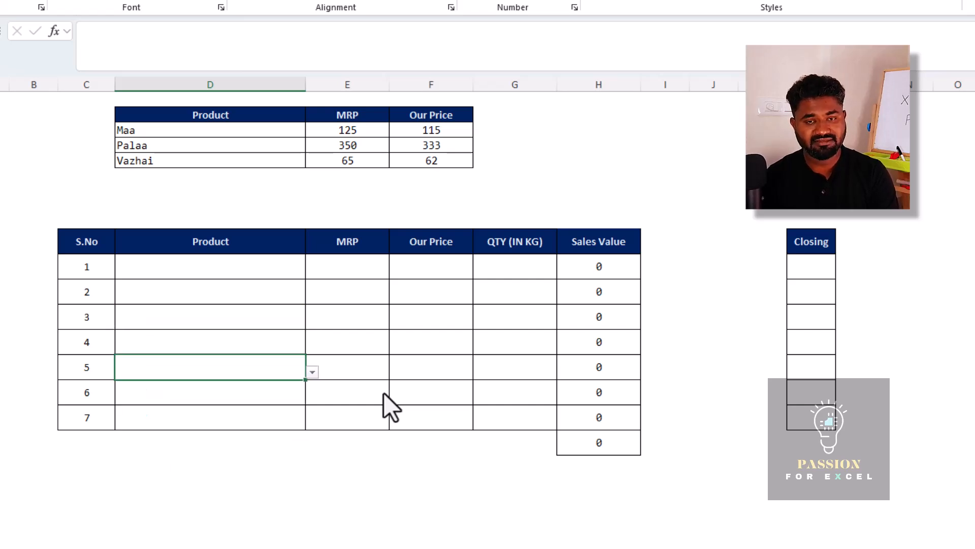
pyautogui.hotkey('alt', 'Down')
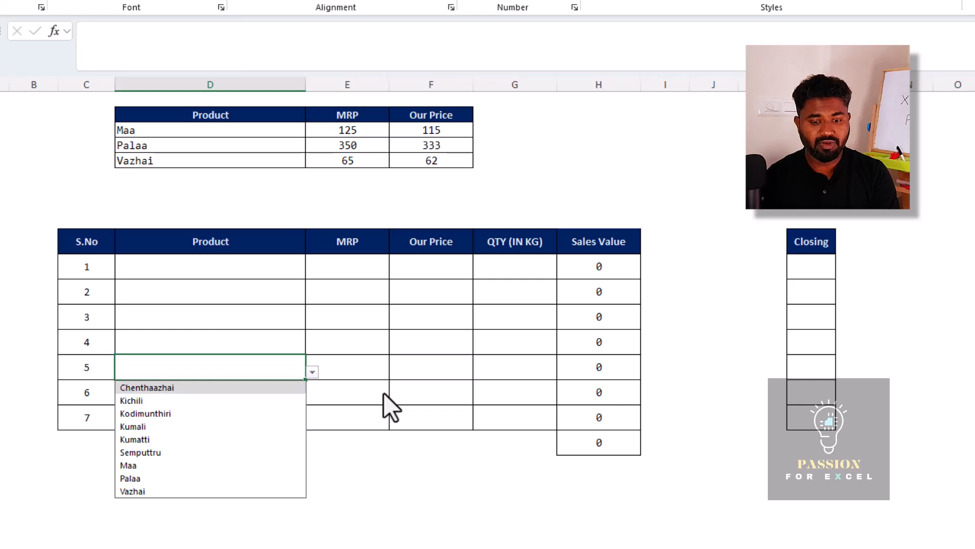
pyautogui.press('Escape')
pyautogui.press('Down')
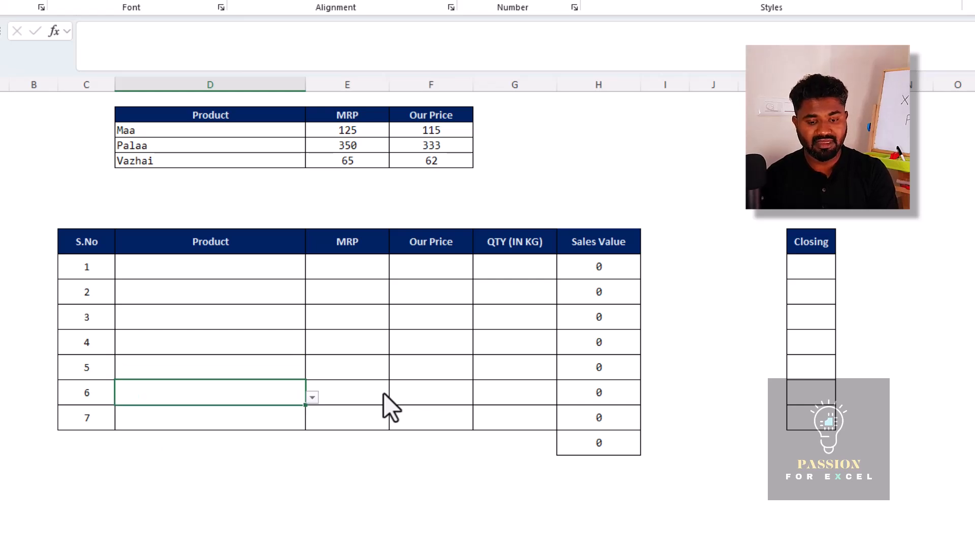
pyautogui.click(312, 398)
pyautogui.press('Escape')
pyautogui.press('Up')
pyautogui.press('Up')
pyautogui.press('Up')
pyautogui.press('Up')
pyautogui.press('Up')
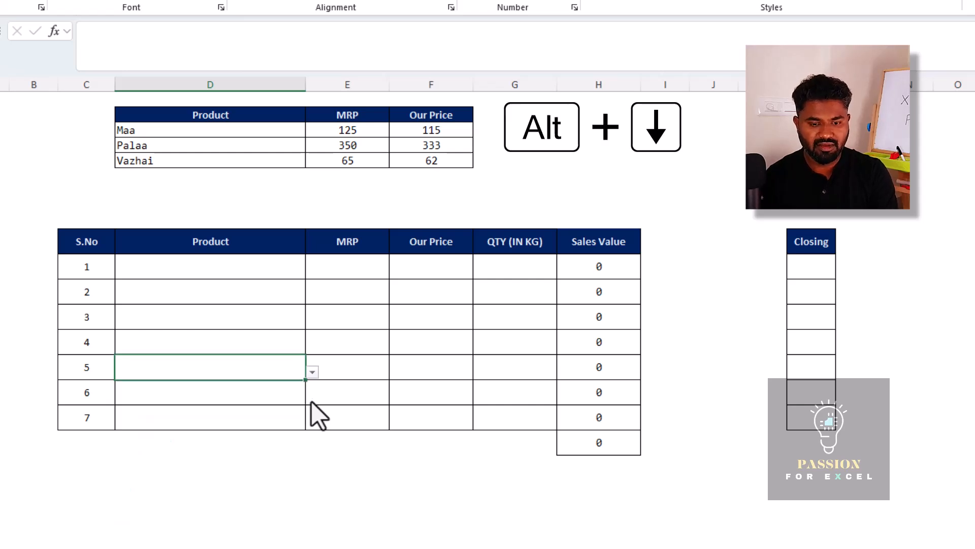
pyautogui.press('Right')
pyautogui.press('Left')
pyautogui.hotkey('alt', 'Down')
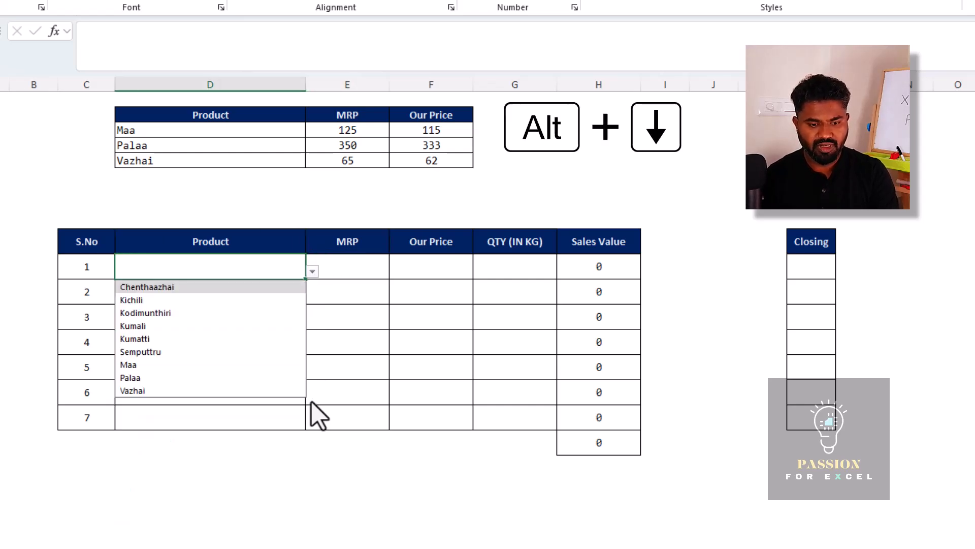
pyautogui.press('Escape')
# Step: Start an XLOOKUP formula in the first MRP cell, E11, with $D11 as the lookup value
pyautogui.press('Right')
pyautogui.write('=')
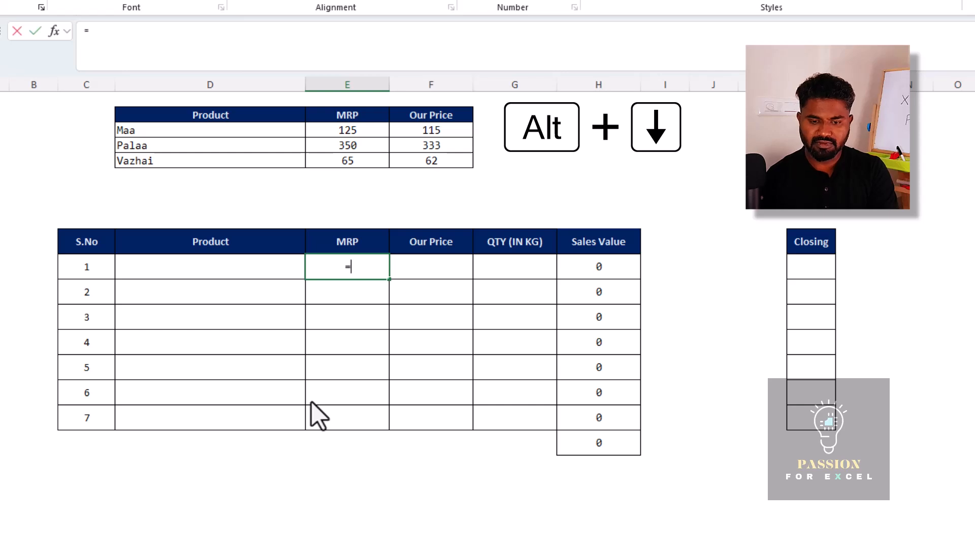
pyautogui.write('xl')
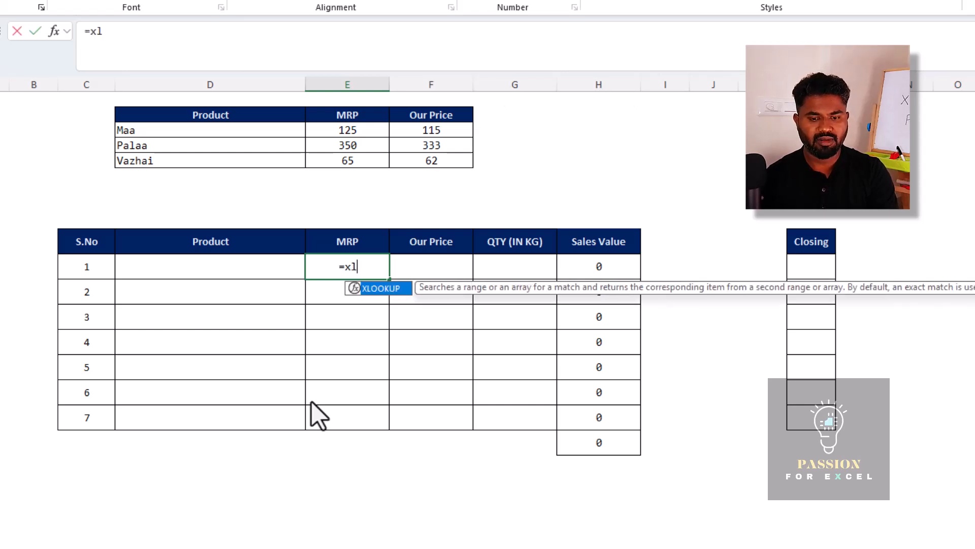
pyautogui.press('Tab')
pyautogui.press('Left')
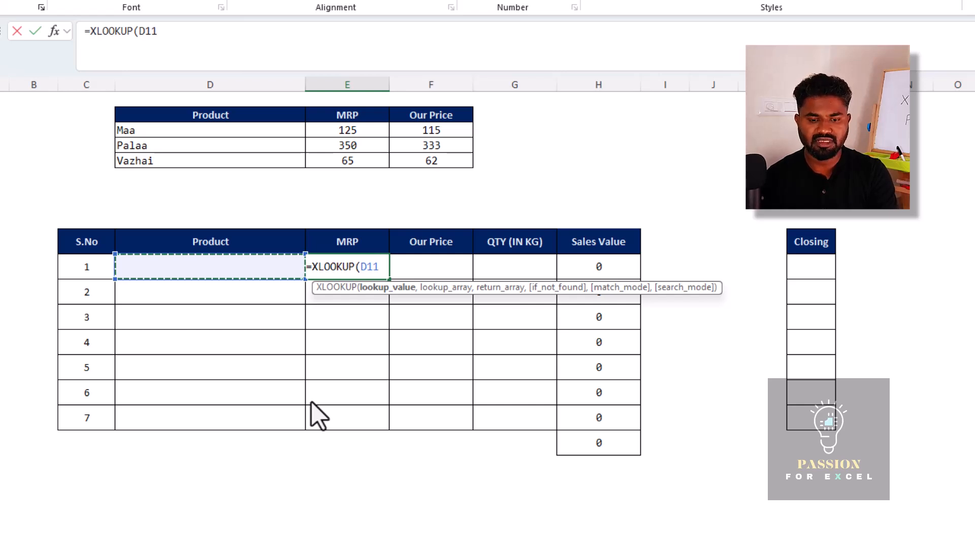
pyautogui.press('F4')
pyautogui.press('F4')
pyautogui.press('F4')
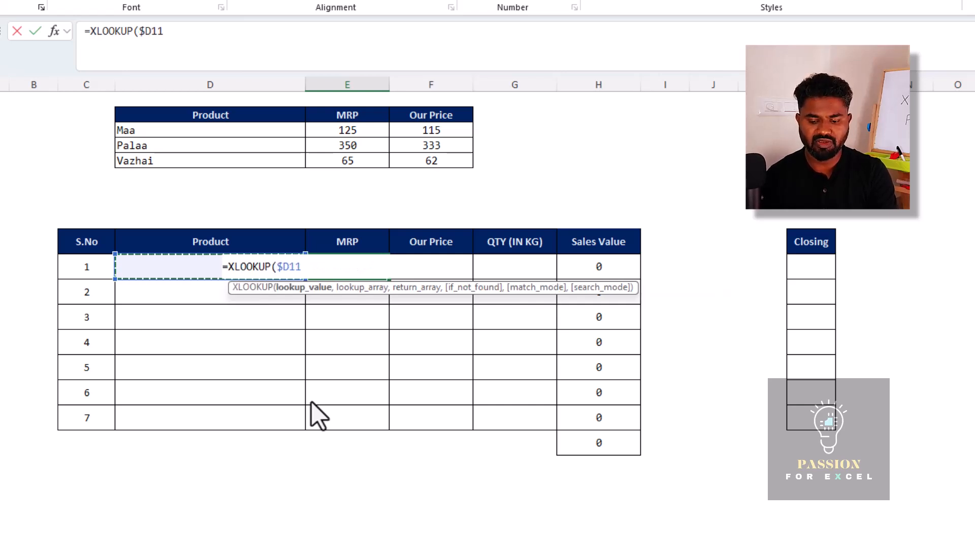
pyautogui.write(',')
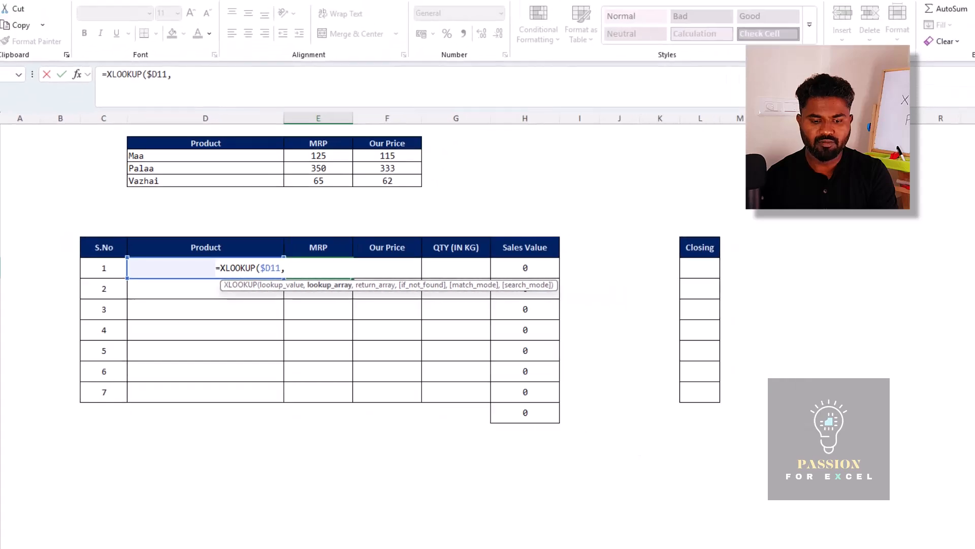
# Step: Set the XLOOKUP lookup array to the whole Product column on Price List, 'Price List'!$C:$C
pyautogui.click(179, 515)
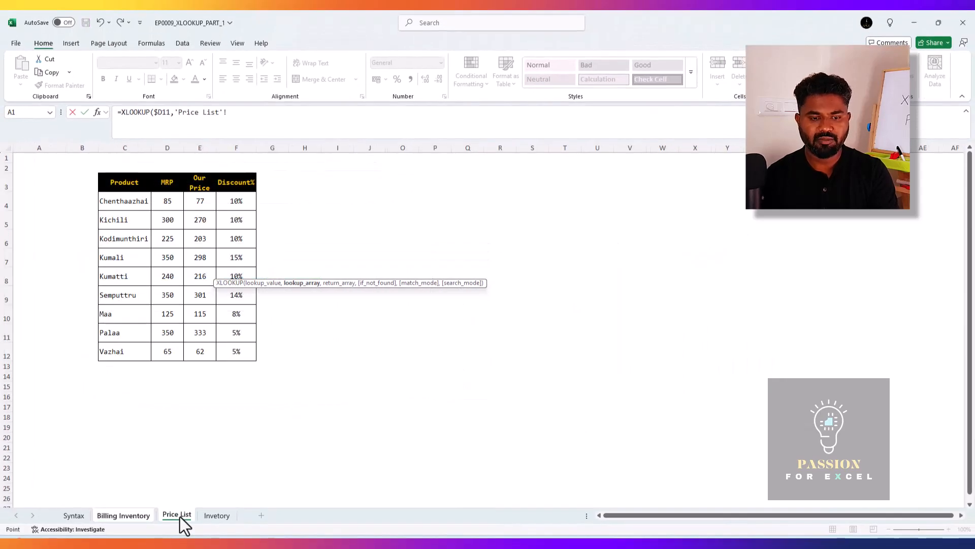
pyautogui.press('Right')
pyautogui.press('Right')
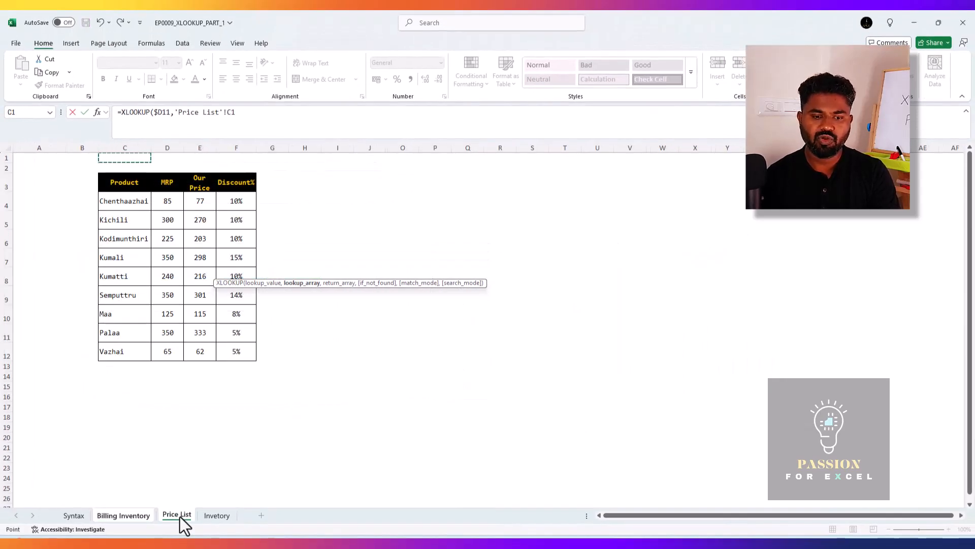
pyautogui.hotkey('ctrl', 'space')
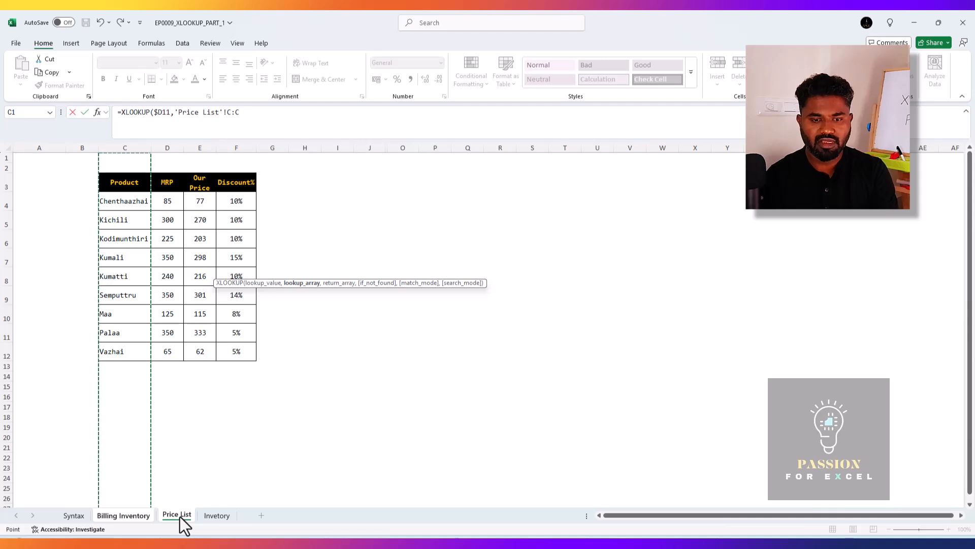
pyautogui.press('F4')
pyautogui.write(',')
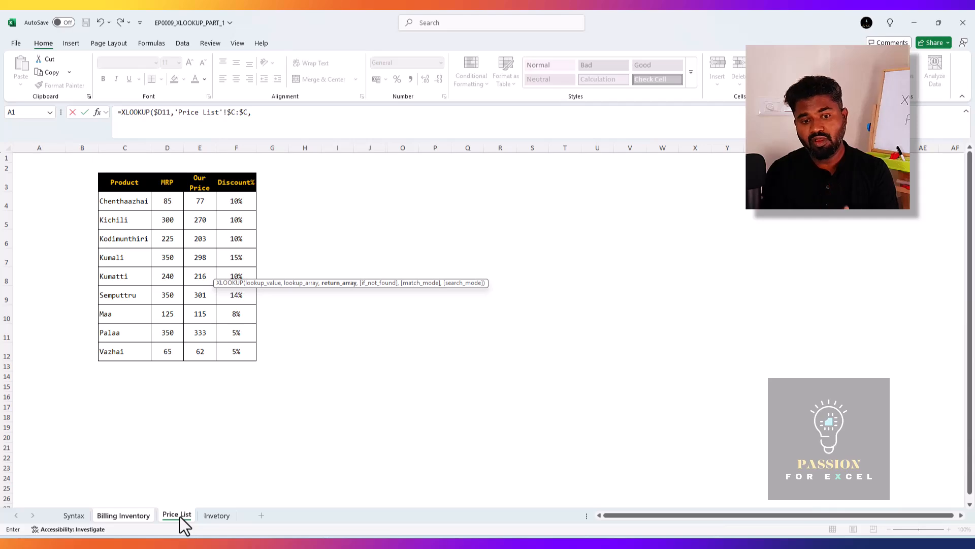
# Step: Set the return array to the MRP and Our Price columns, 'Price List'!$D:$E, and complete the formula
pyautogui.press('Right')
pyautogui.press('Right')
pyautogui.press('Right')
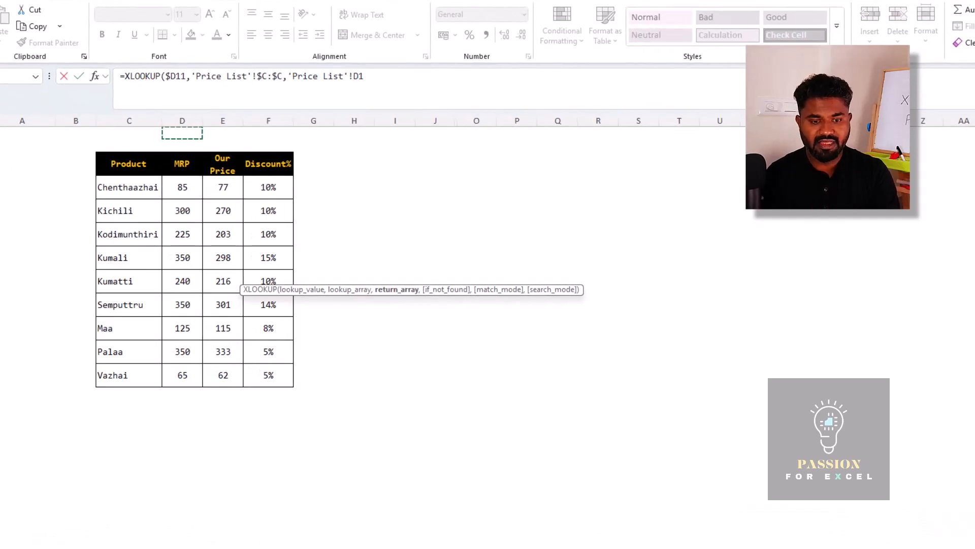
pyautogui.hotkey('ctrl', 'space')
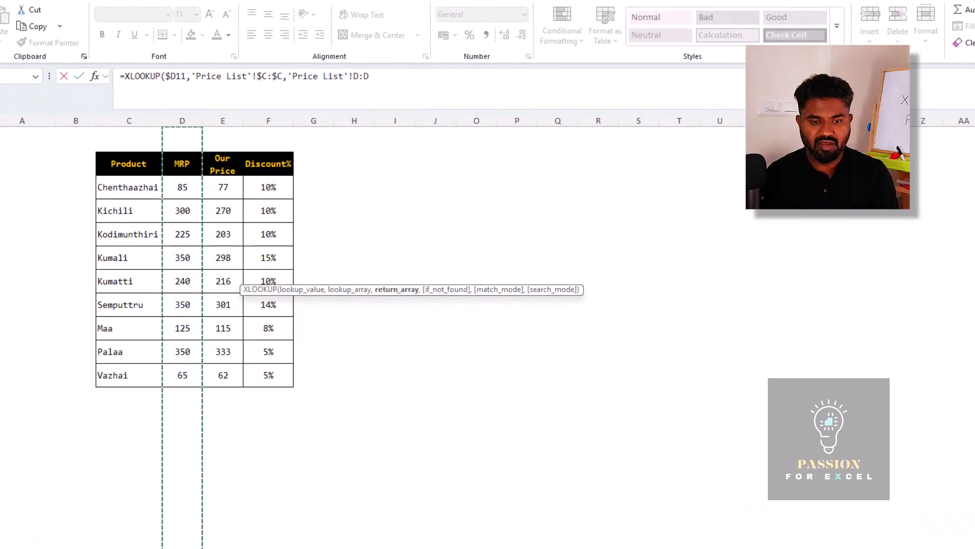
pyautogui.hotkey('shift', 'Right')
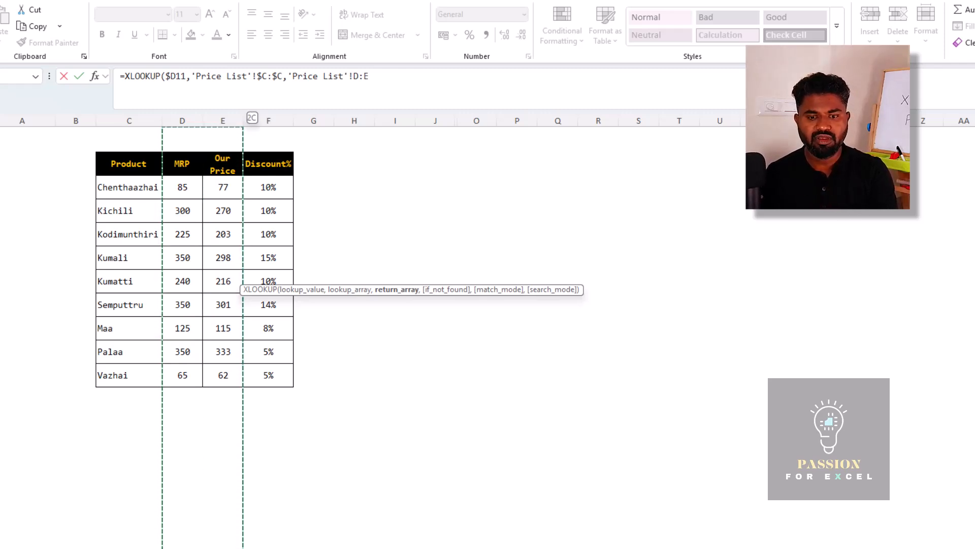
pyautogui.press('F4')
pyautogui.write(')')
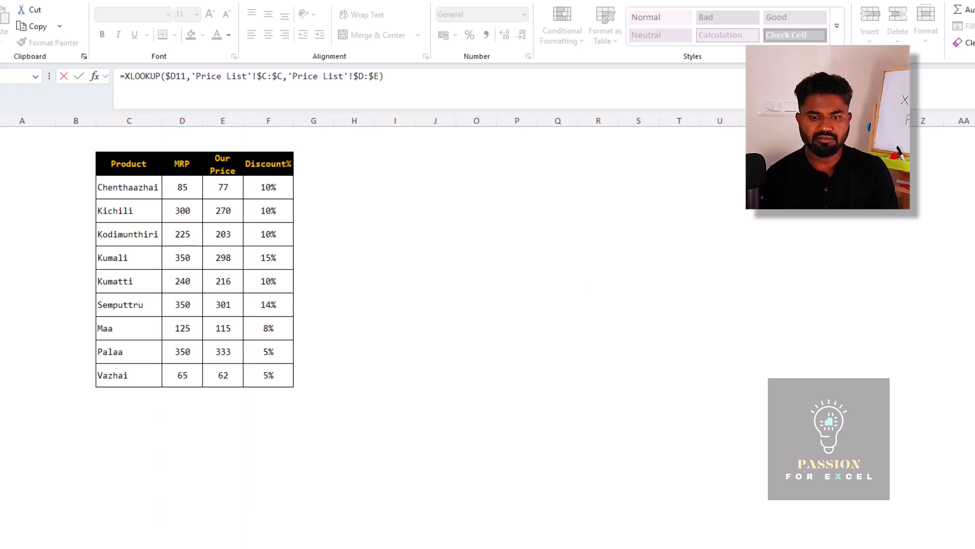
pyautogui.press('Return')
pyautogui.press('Return')
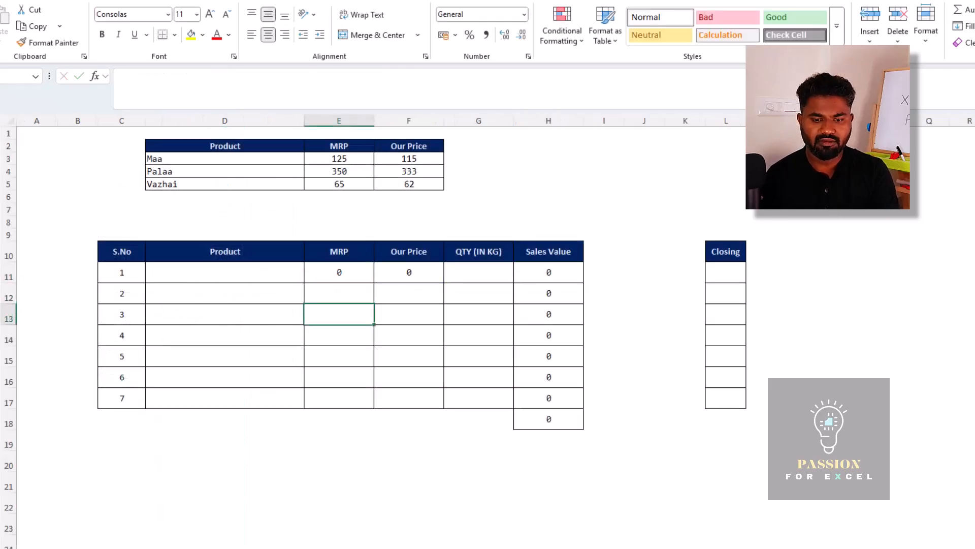
# Step: Fill the XLOOKUP from row 11 down through the MRP and Our Price columns to row 17, E11:F17
pyautogui.press('Up')
pyautogui.press('Up')
pyautogui.press('Right')
pyautogui.press('Left')
pyautogui.hotkey('shift', 'Right')
pyautogui.hotkey('shift', 'Right')
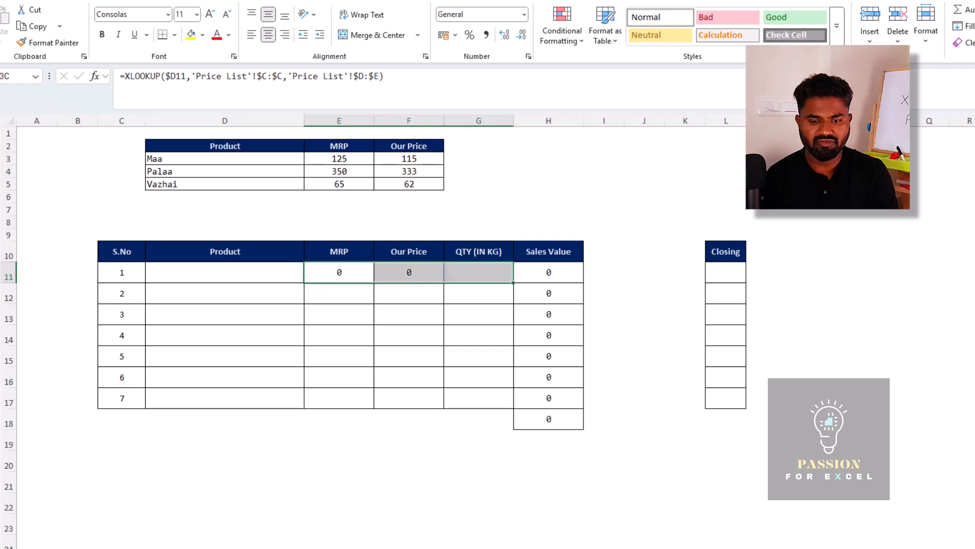
pyautogui.hotkey('shift', 'Left')
pyautogui.hotkey('shift', 'Down')
pyautogui.hotkey('shift', 'Down')
pyautogui.hotkey('shift', 'Down')
pyautogui.hotkey('shift', 'Down')
pyautogui.hotkey('shift', 'Down')
pyautogui.hotkey('shift', 'Down')
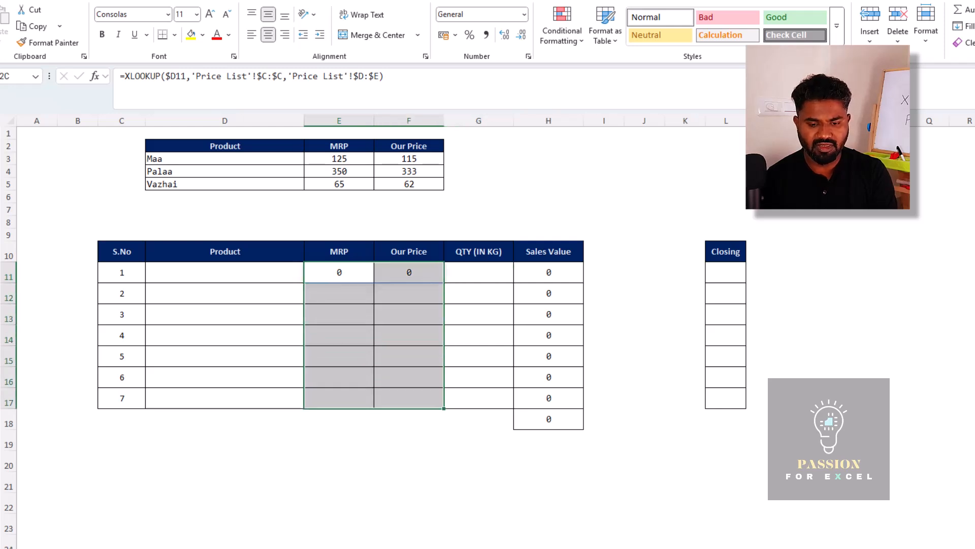
pyautogui.hotkey('ctrl', 'd')
pyautogui.press('Up')
pyautogui.press('Down')
pyautogui.press('Left')
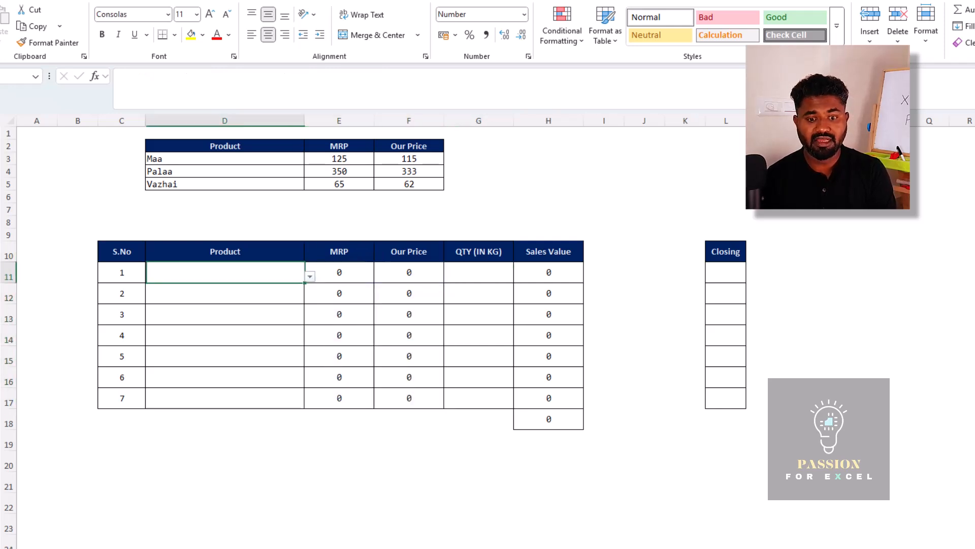
pyautogui.press('Right')
pyautogui.press('Left')
pyautogui.press('Right')
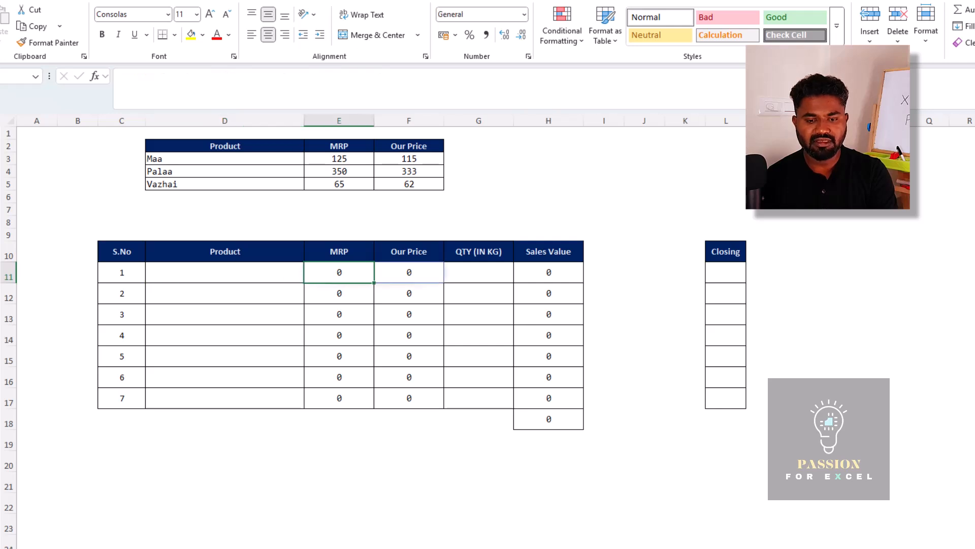
# Step: Examine the Product column on the Price List sheet and the empty cells below its last entry
pyautogui.hotkey('ctrl', 'pageup')
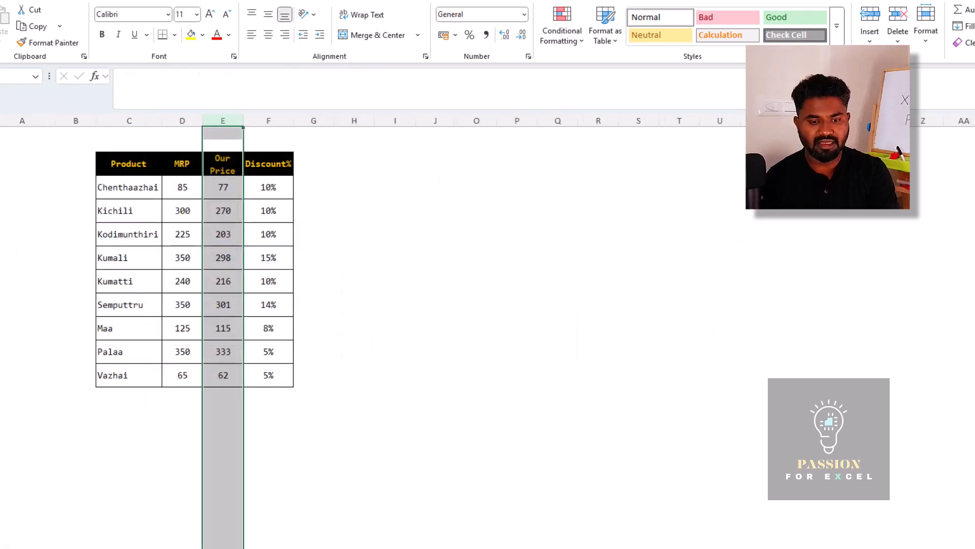
pyautogui.press('Left')
pyautogui.press('Left')
pyautogui.press('Down')
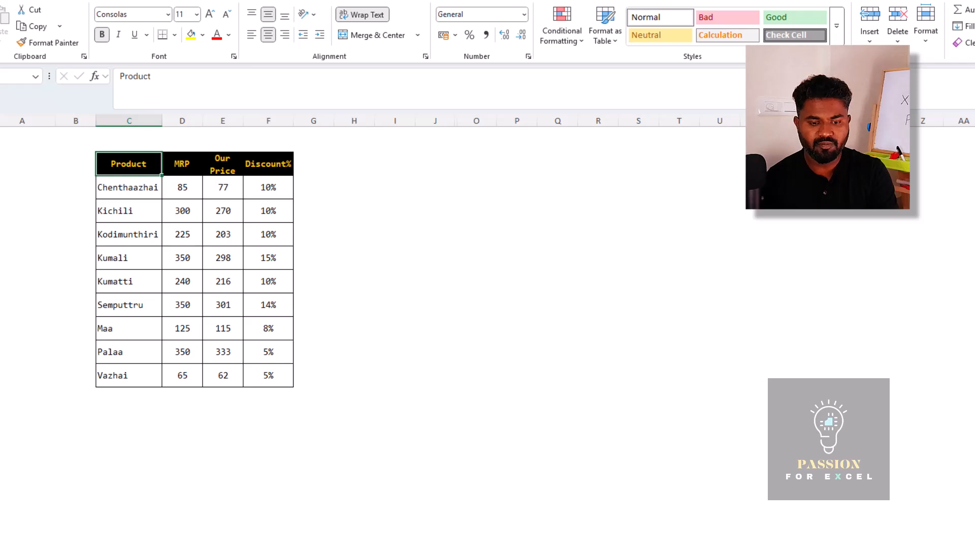
pyautogui.press('Down')
pyautogui.press('Down')
pyautogui.press('Down')
pyautogui.hotkey('ctrl', 'Down')
pyautogui.press('Down')
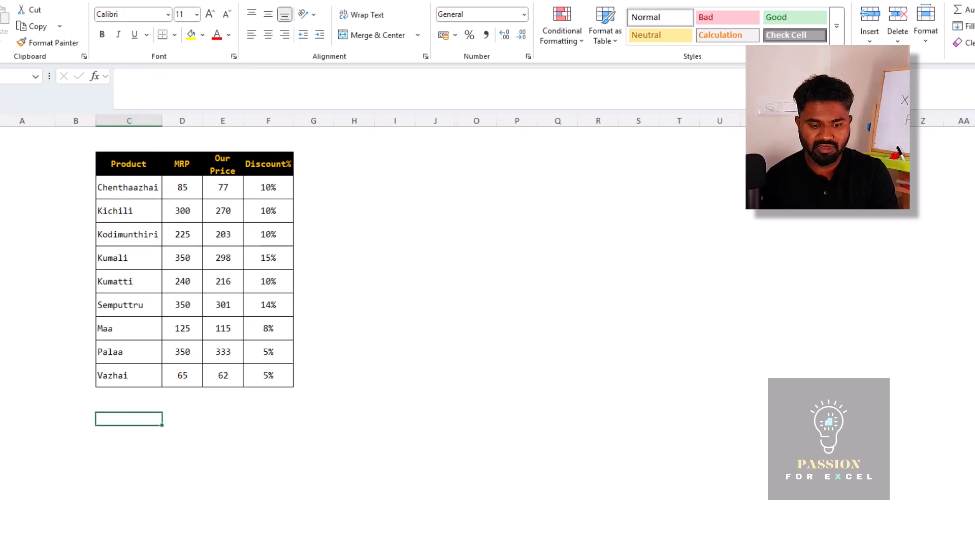
pyautogui.hotkey('ctrl', 'pagedown')
pyautogui.hotkey('ctrl', 'pageup')
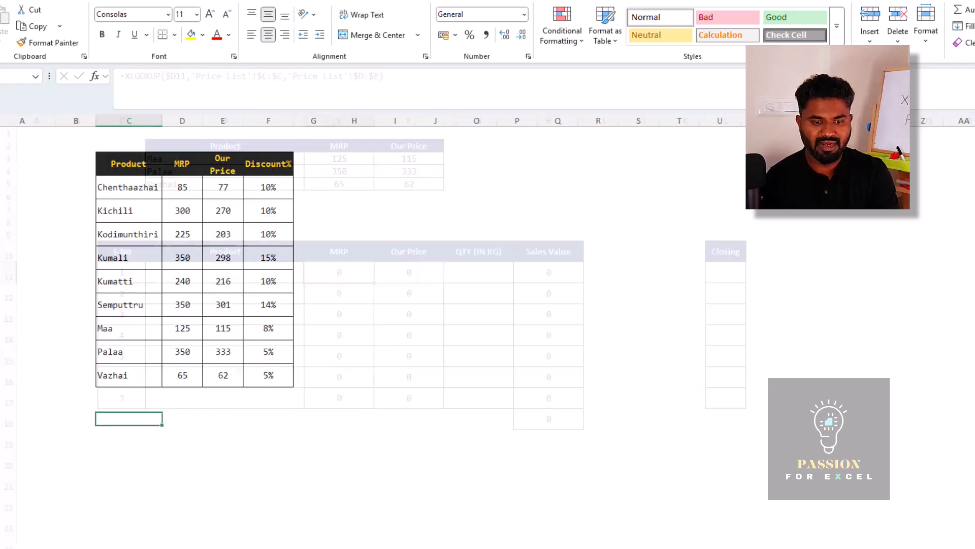
pyautogui.press('Down')
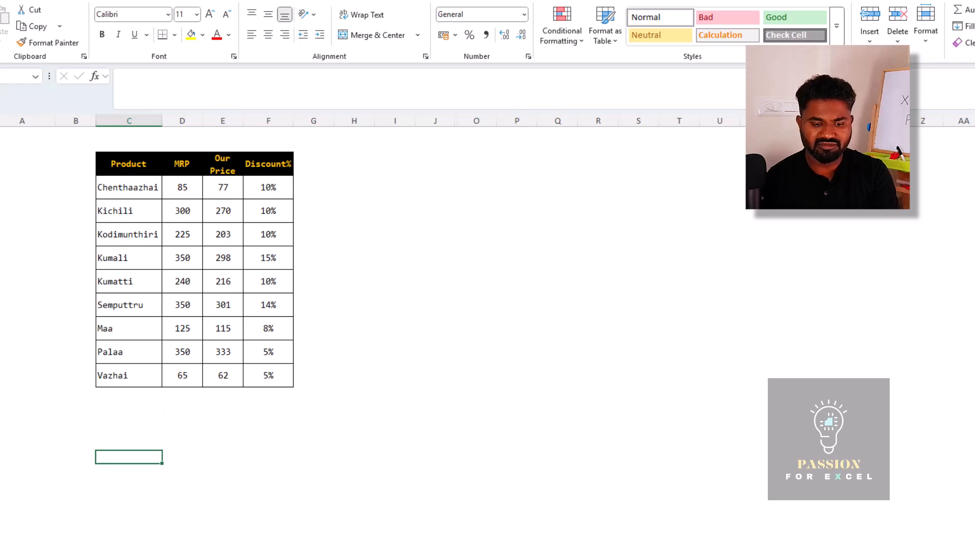
# Step: Choose Maa as the product in cell D11, row 1 of the Billing Inventory table
pyautogui.hotkey('ctrl', 'pagedown')
pyautogui.press('Left')
pyautogui.hotkey('alt', 'Down')
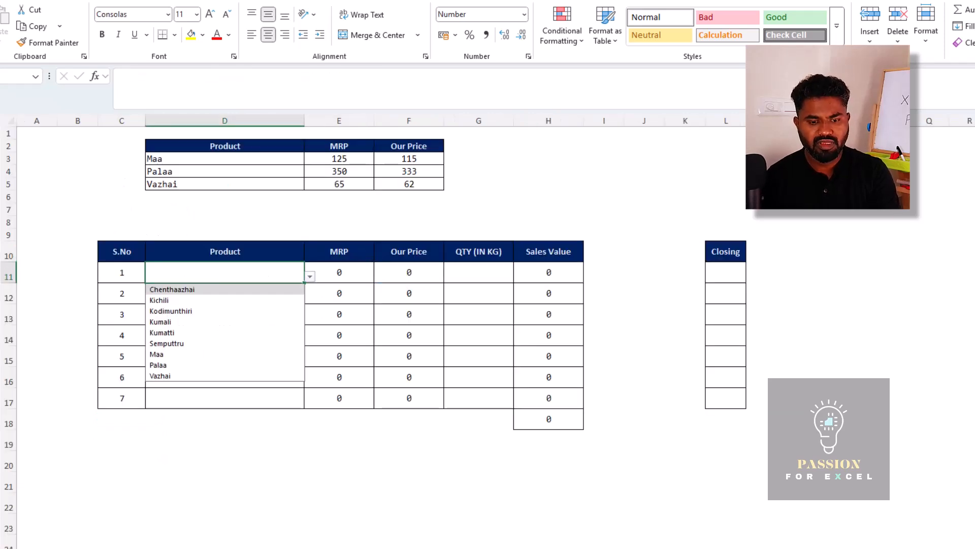
pyautogui.press('Down')
pyautogui.press('Down')
pyautogui.press('Down')
pyautogui.press('Down')
pyautogui.press('Down')
pyautogui.press('Down')
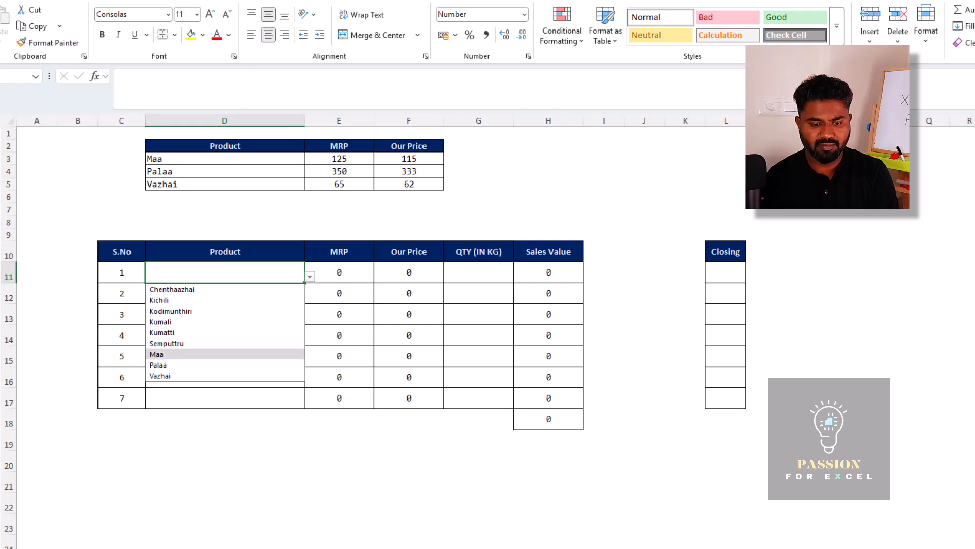
pyautogui.press('Return')
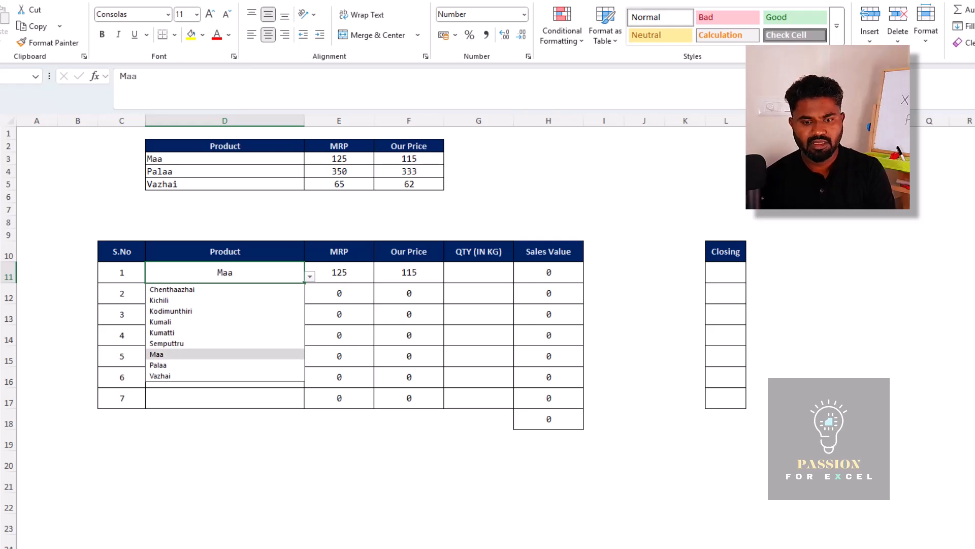
# Step: Begin an XLOOKUP in the first Closing cell, L11, with the column-locked product cell $D11 as lookup value
pyautogui.press('Right')
pyautogui.press('Right')
pyautogui.press('Right')
pyautogui.press('Left')
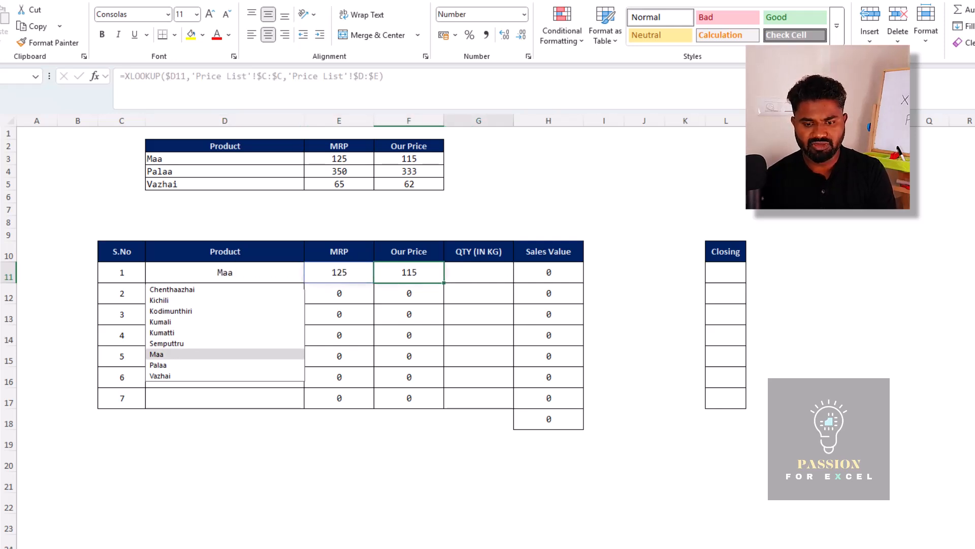
pyautogui.press('Right')
pyautogui.press('Right')
pyautogui.press('Right')
pyautogui.press('Right')
pyautogui.press('Right')
pyautogui.press('Right')
pyautogui.write('=')
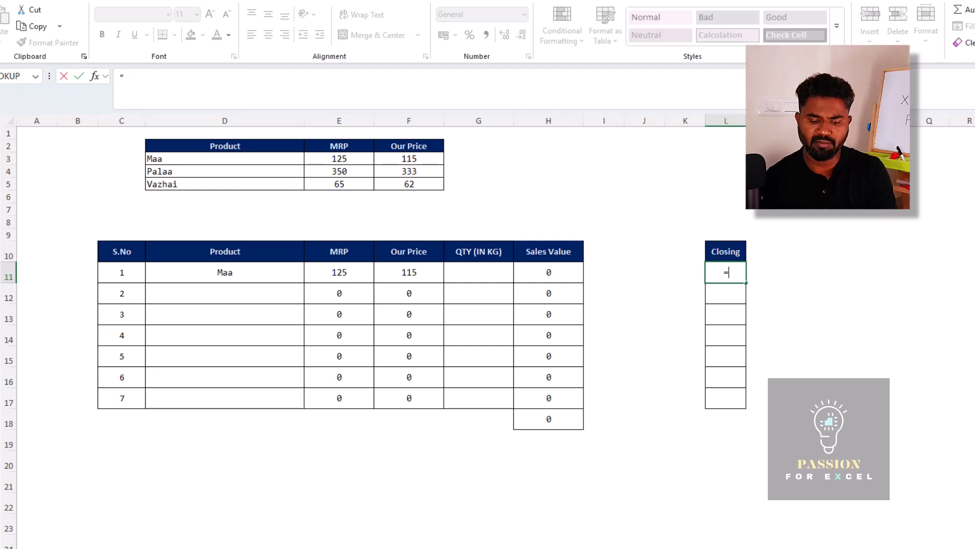
pyautogui.write('xl')
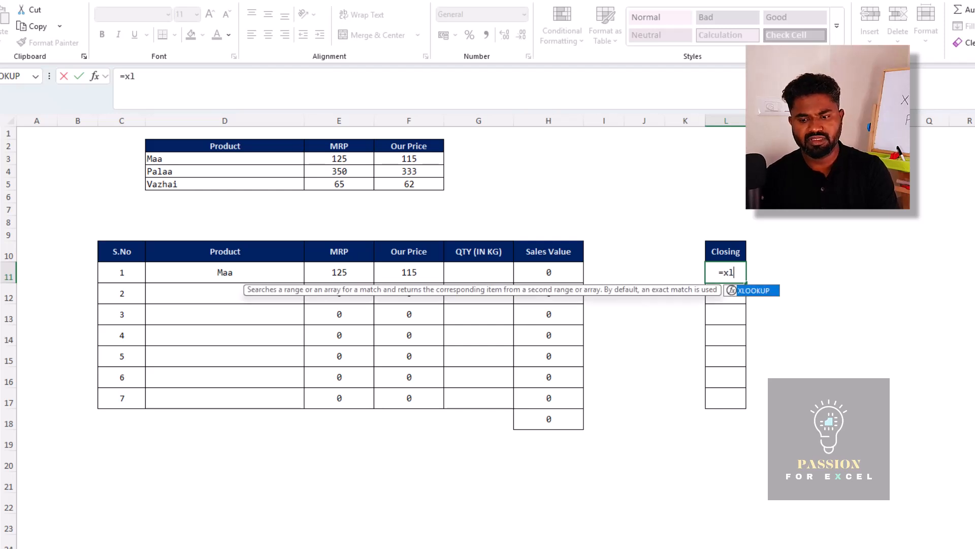
pyautogui.press('Tab')
pyautogui.press('Left')
pyautogui.press('Left')
pyautogui.press('Left')
pyautogui.press('Left')
pyautogui.press('Left')
pyautogui.press('Left')
pyautogui.press('Left')
pyautogui.press('Left')
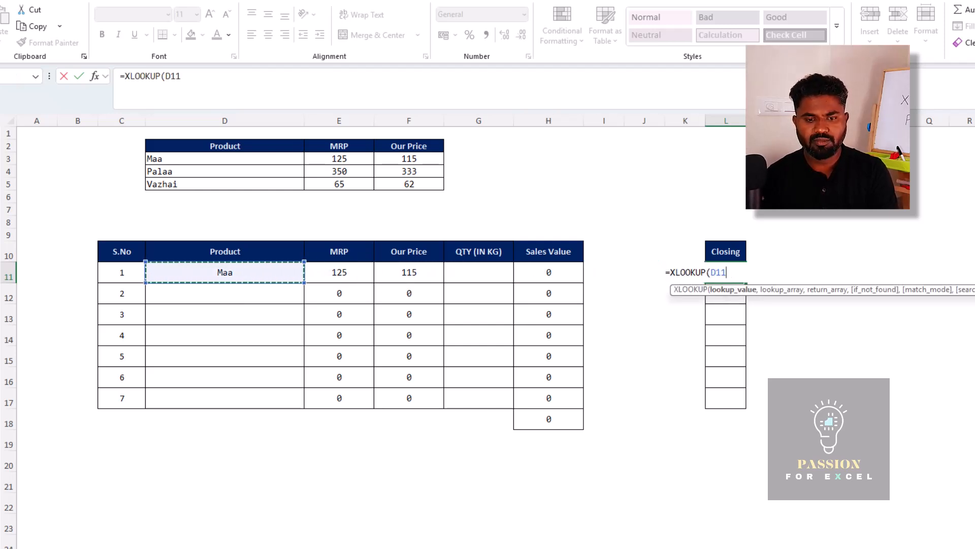
pyautogui.press('F4')
pyautogui.press('F4')
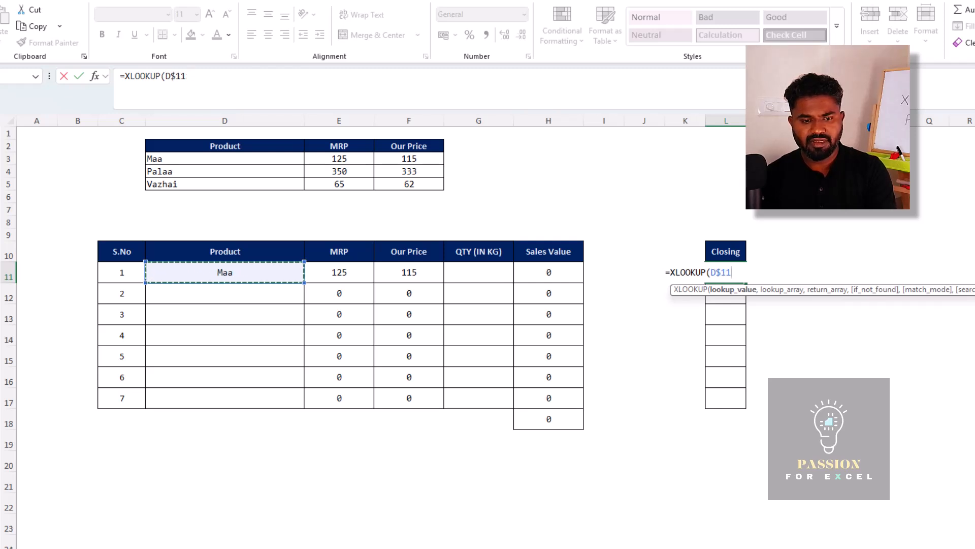
pyautogui.press('F4')
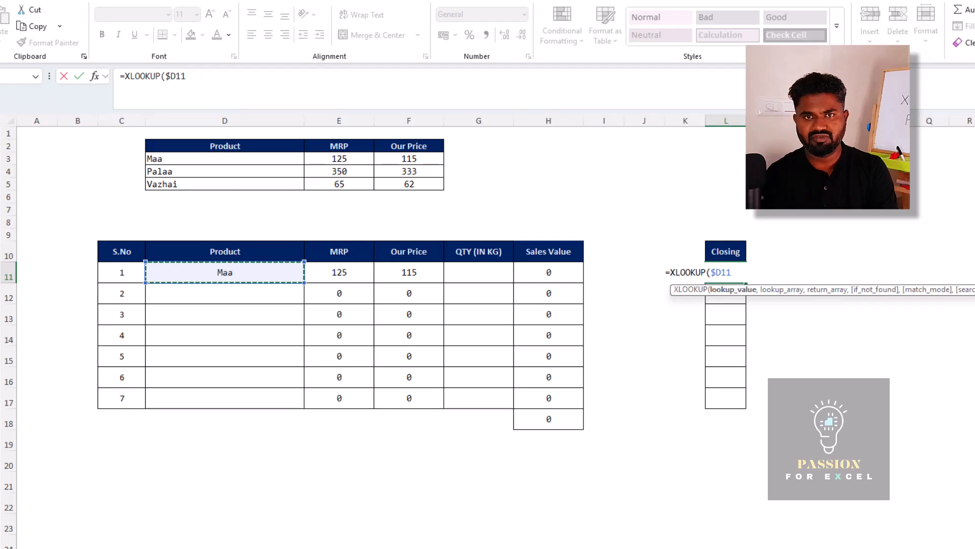
# Step: Set the lookup array to the whole Product column of the Invetory sheet, Invetory!$G:$G
pyautogui.write(',')
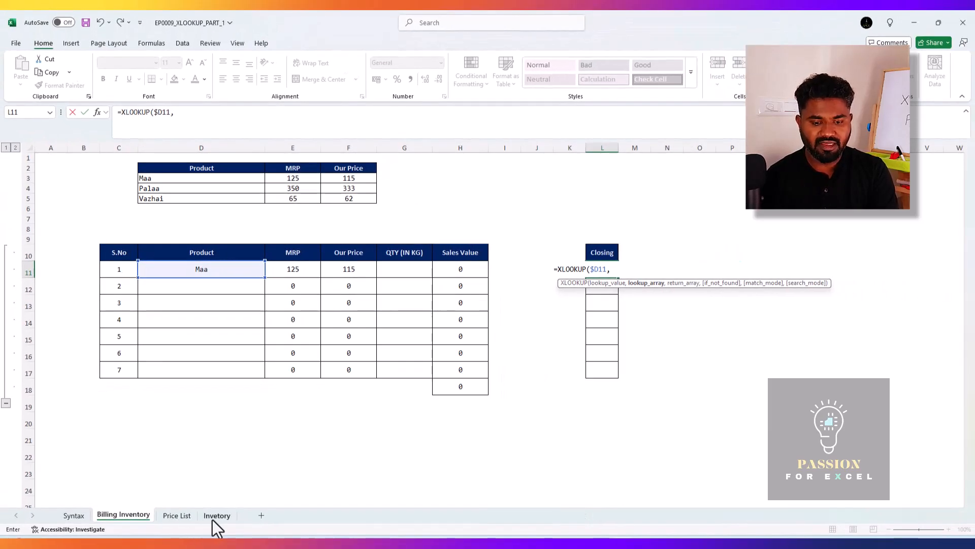
pyautogui.click(213, 517)
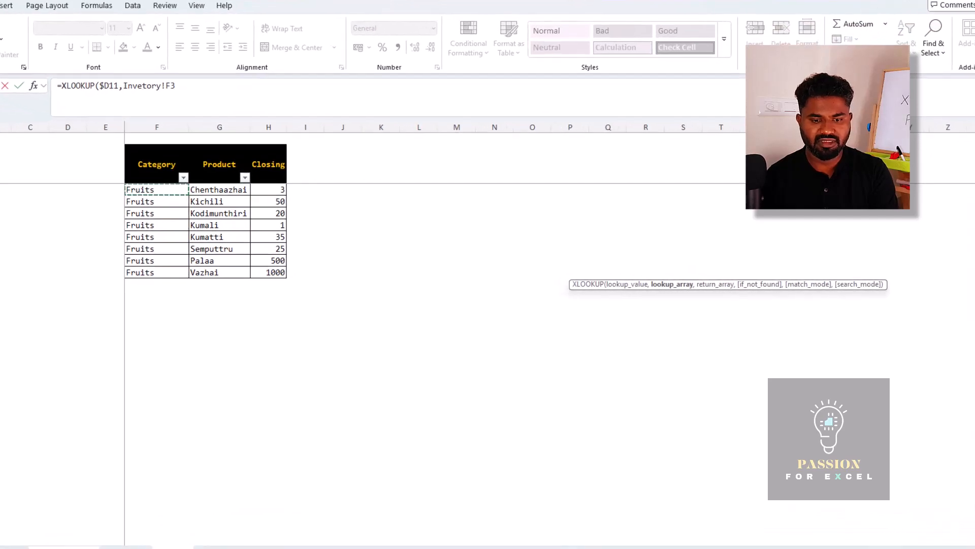
pyautogui.hotkey('ctrl', 'space')
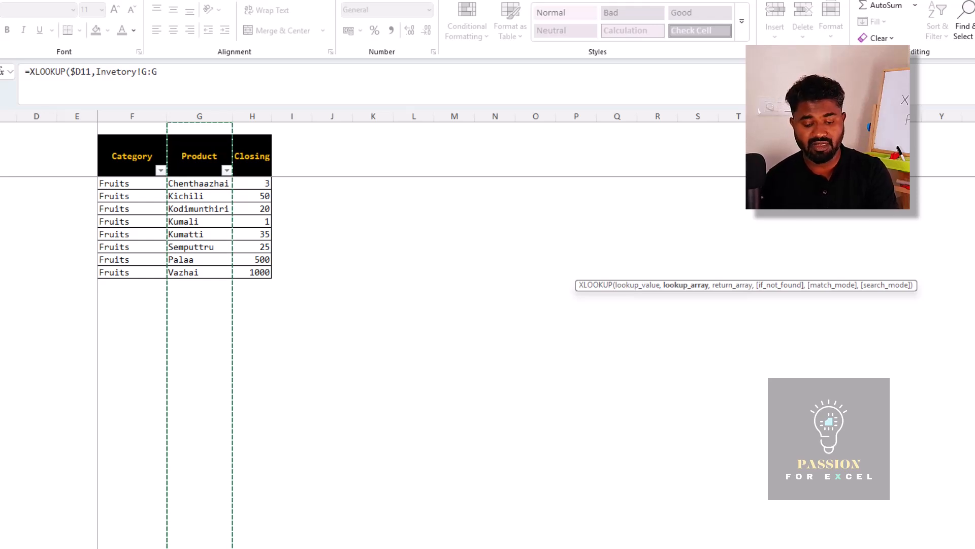
pyautogui.press('F4')
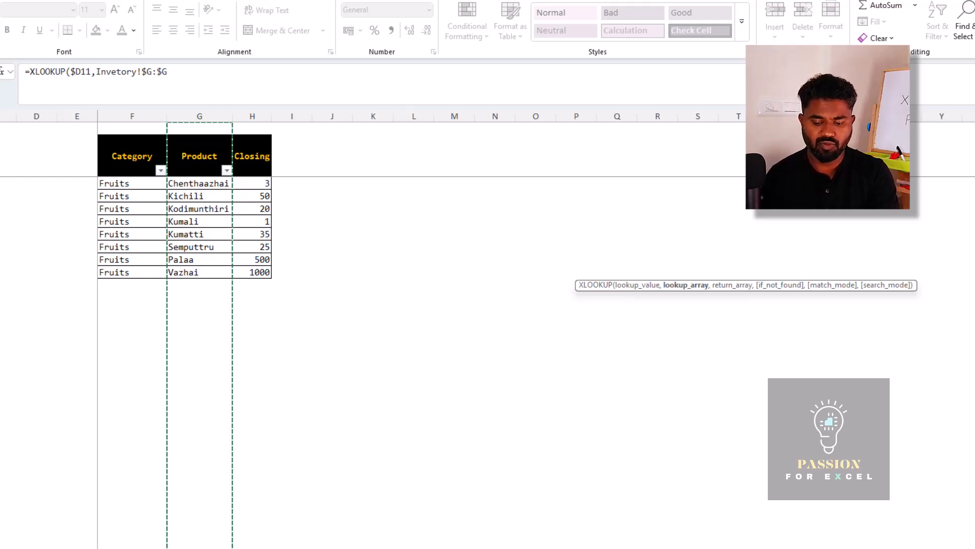
# Step: Set the return array to the whole Closing column, Invetory!$H:$H, and complete the XLOOKUP formula
pyautogui.write(',')
pyautogui.press('Right')
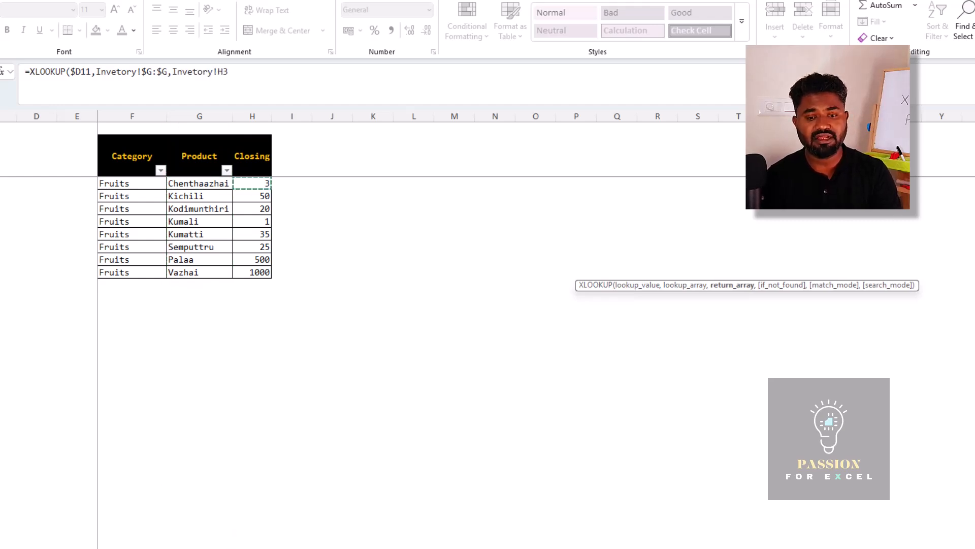
pyautogui.hotkey('ctrl', 'space')
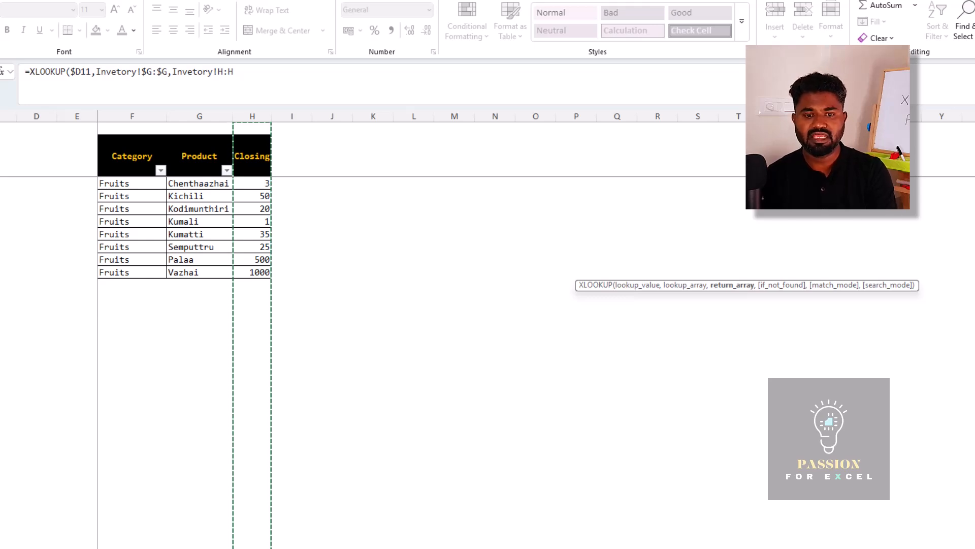
pyautogui.press('F4')
pyautogui.write(')')
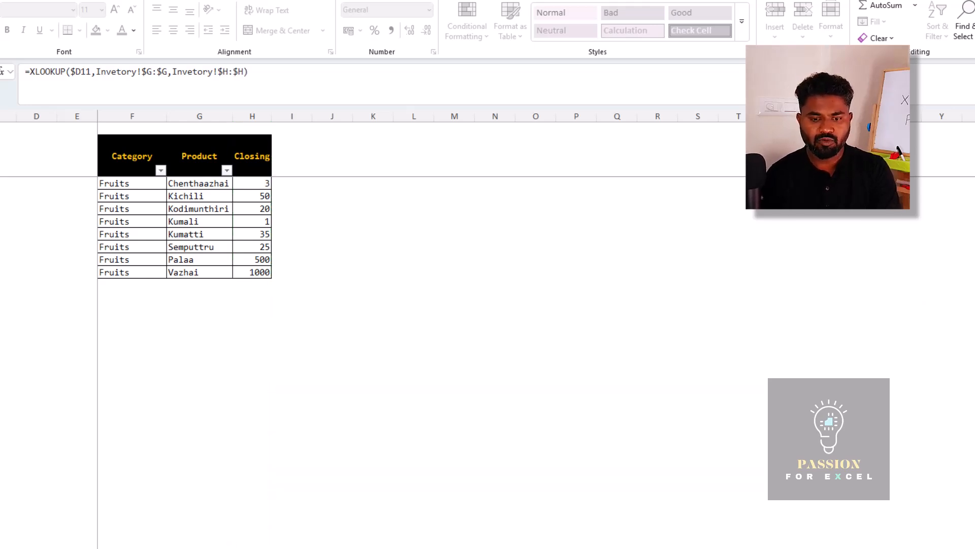
pyautogui.press('Return')
# Step: Examine the Closing formula in L11 and compare it with the product and price cells of row 1
pyautogui.press('F2')
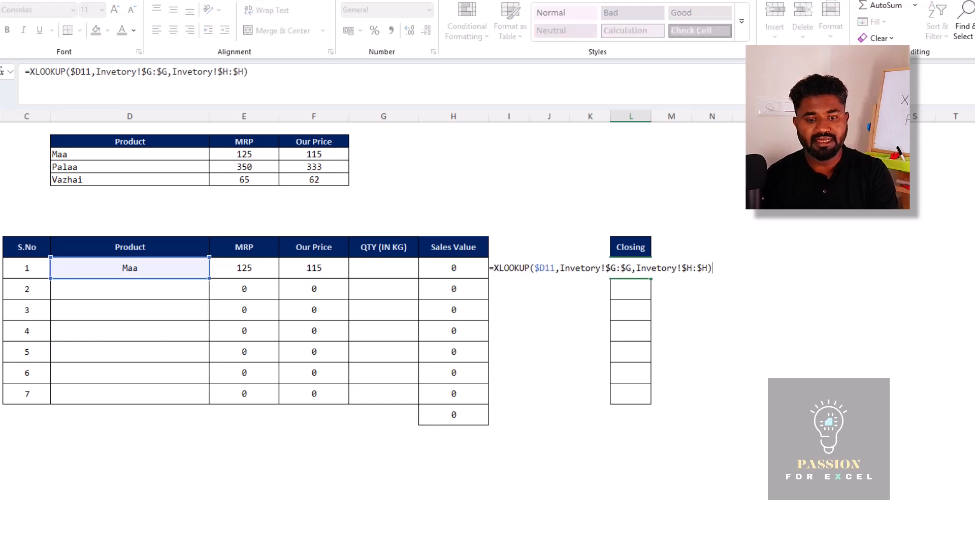
pyautogui.press('Escape')
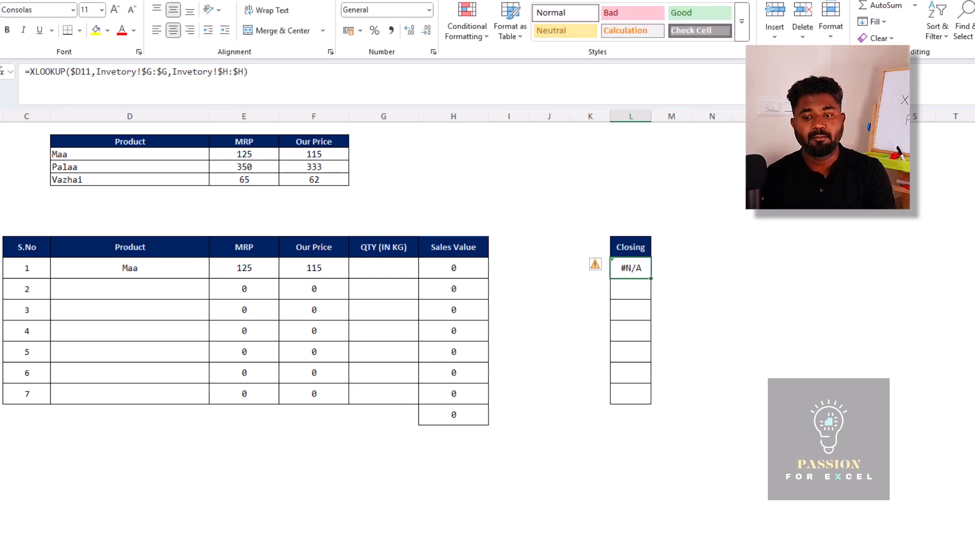
pyautogui.press('Left')
pyautogui.press('Left')
pyautogui.press('Left')
pyautogui.press('Left')
pyautogui.press('Left')
pyautogui.press('Left')
pyautogui.press('Left')
pyautogui.press('Left')
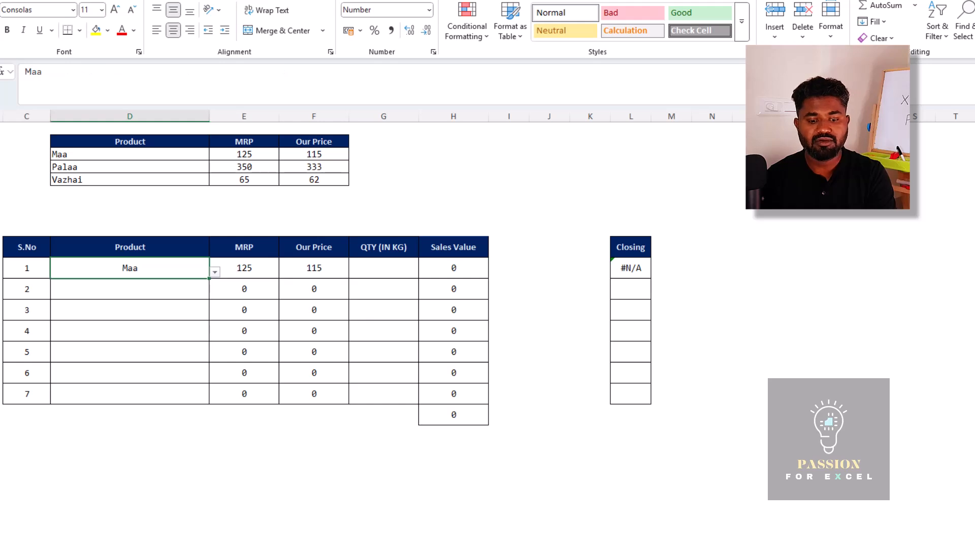
pyautogui.press('Right')
pyautogui.press('Right')
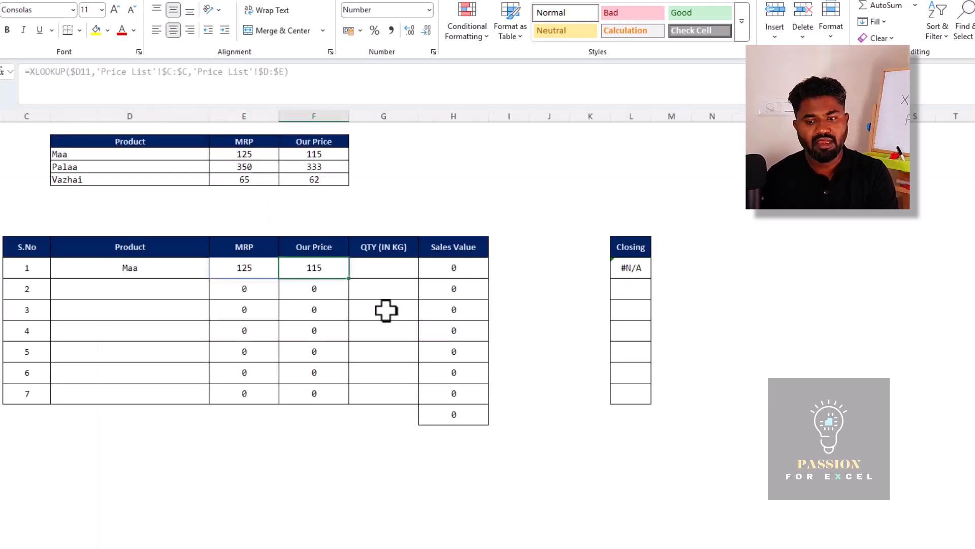
# Step: Add "NO STOCK" as the if_not_found argument of the XLOOKUP in the first Closing cell, L11
pyautogui.click(635, 267)
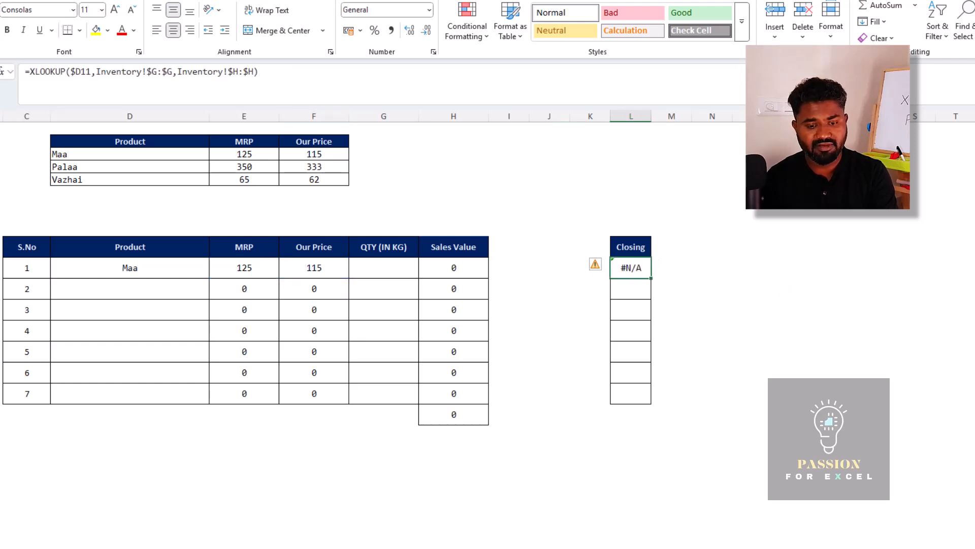
pyautogui.click(159, 547)
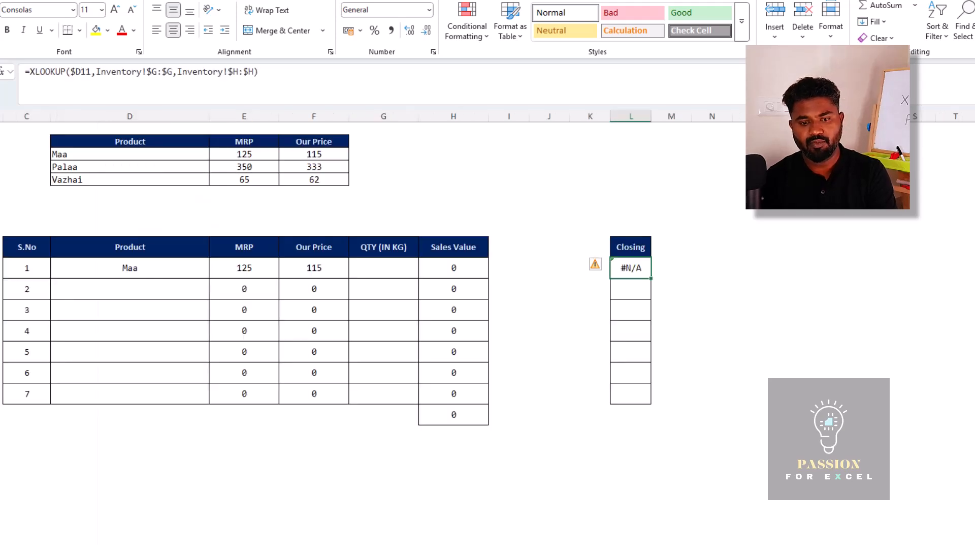
pyautogui.press('F2')
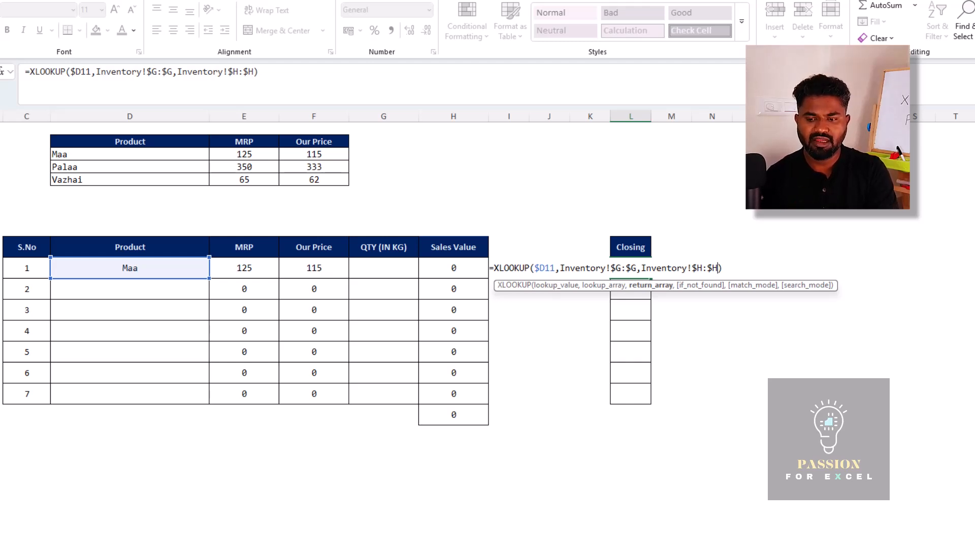
pyautogui.write(',"no')
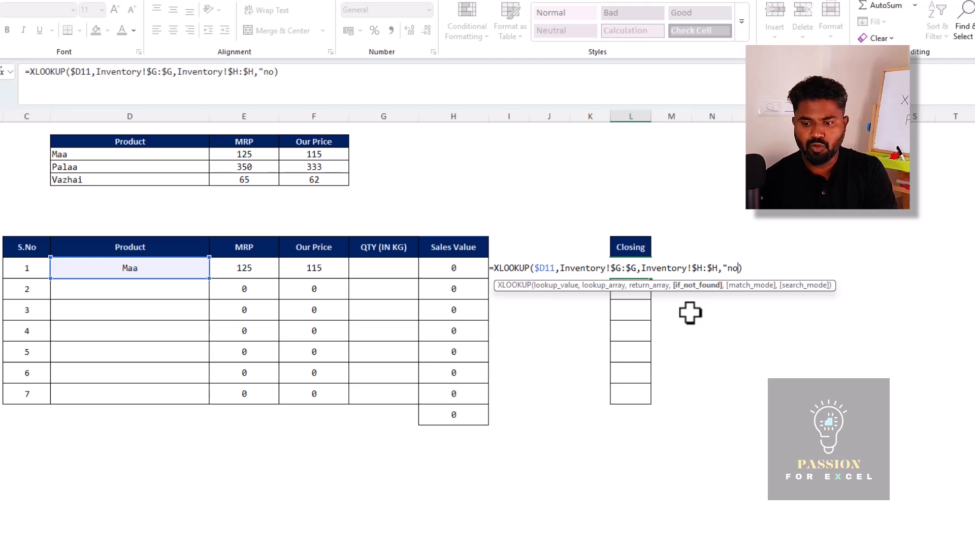
pyautogui.press('BackSpace')
pyautogui.press('BackSpace')
pyautogui.write('NO STO')
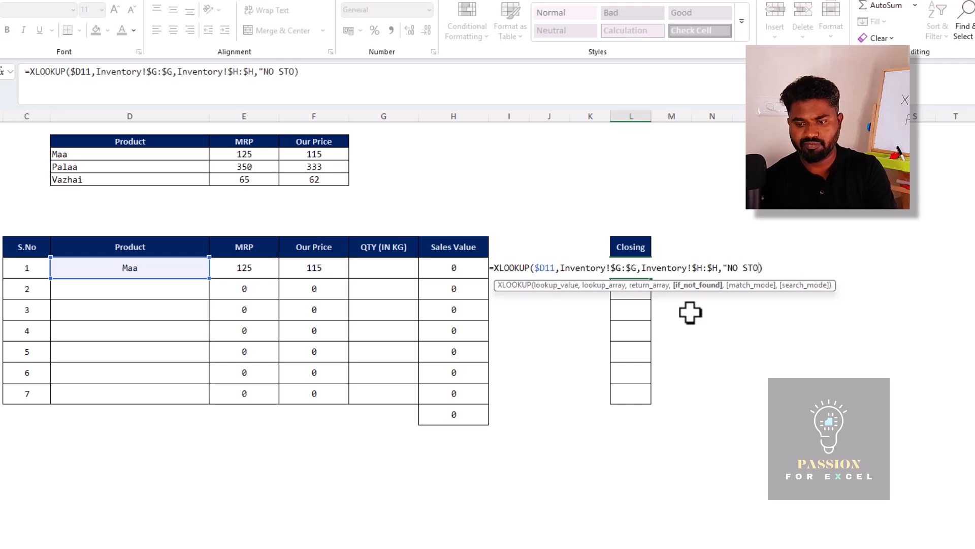
pyautogui.write('R')
pyautogui.press('BackSpace')
pyautogui.write('CT')
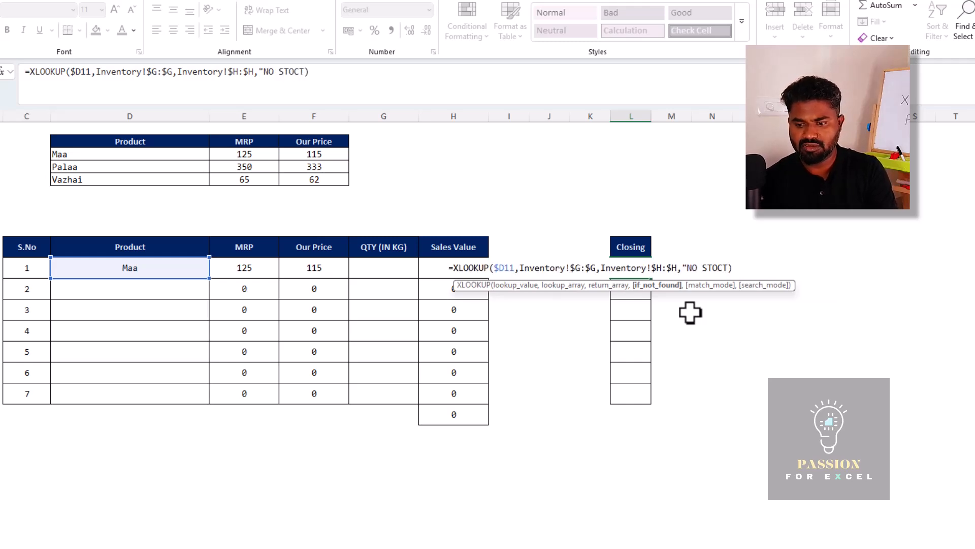
pyautogui.press('BackSpace')
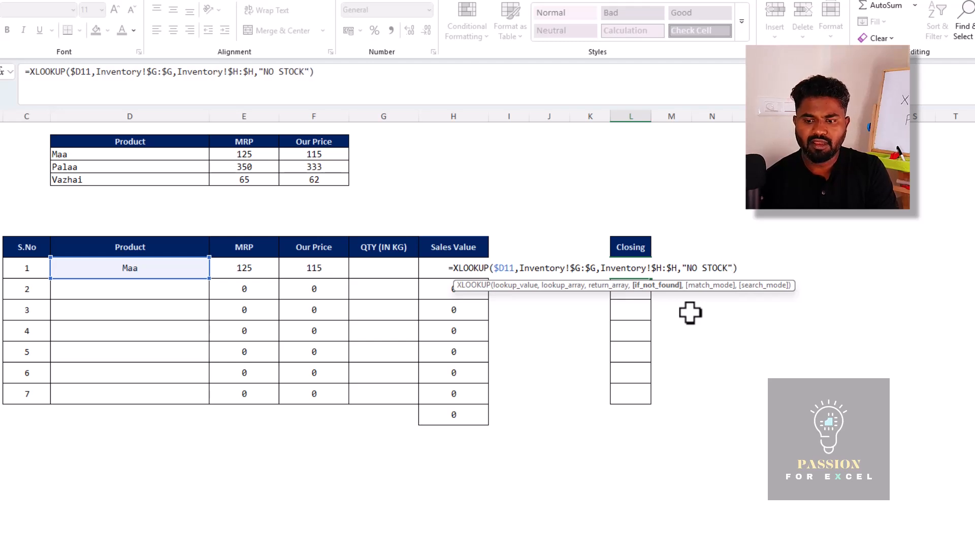
pyautogui.hotkey('ctrl', 'Return')
# Step: Autofit the width of the Closing column, L, to its contents
pyautogui.hotkey('ctrl', 'space')
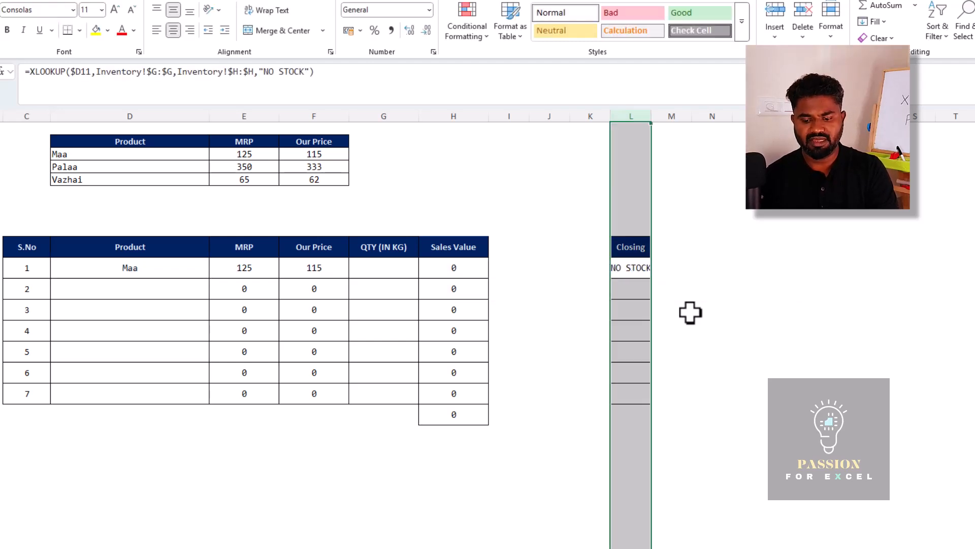
pyautogui.hotkey('alt', 'o')
pyautogui.press('c')
pyautogui.press('a')
pyautogui.hotkey('shift', 'BackSpace')
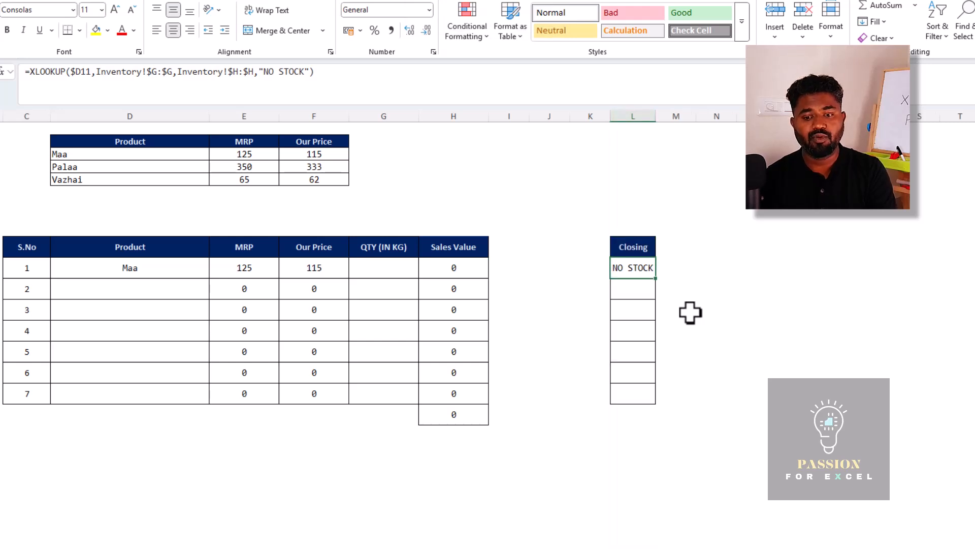
# Step: Change the product in row 1 of the billing table, D11, to Kodimunthiri
pyautogui.press('Left')
pyautogui.press('Left')
pyautogui.press('Left')
pyautogui.press('Left')
pyautogui.press('Left')
pyautogui.press('Left')
pyautogui.press('Right')
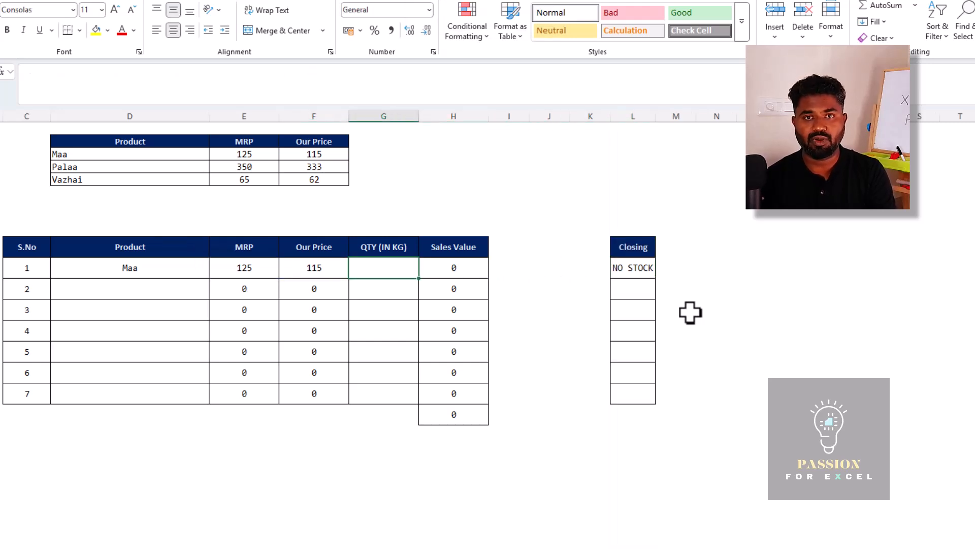
pyautogui.press('Up')
pyautogui.press('Down')
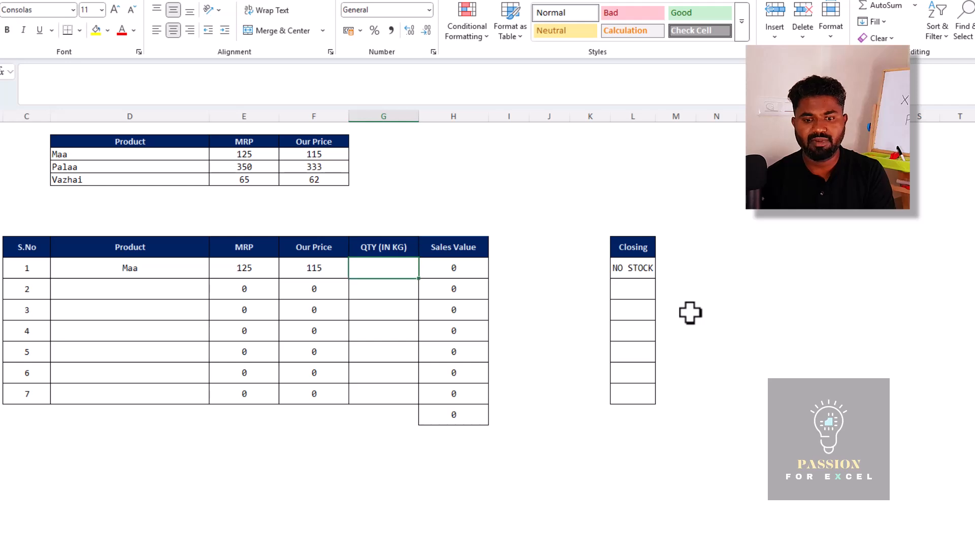
pyautogui.press('Left')
pyautogui.press('Left')
pyautogui.press('Left')
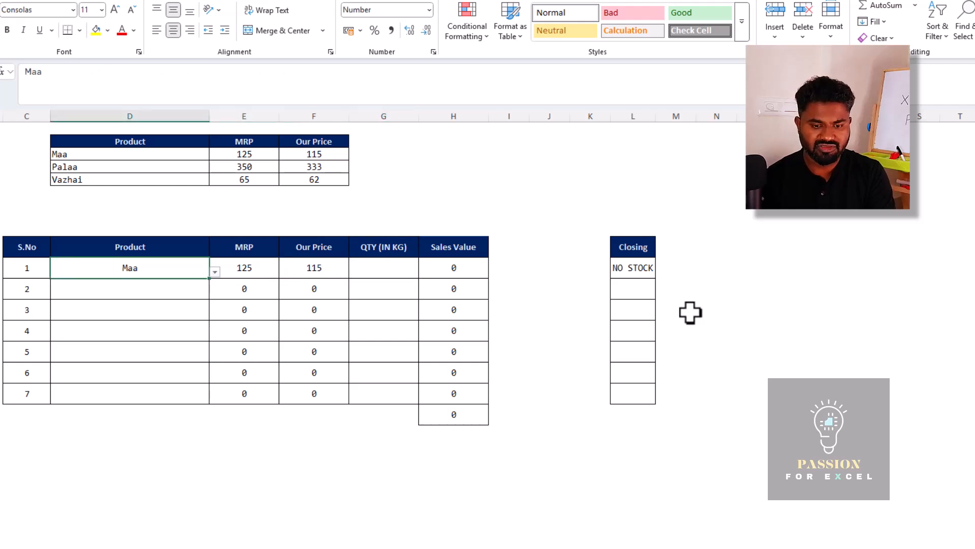
pyautogui.hotkey('alt', 'Down')
pyautogui.press('Up')
pyautogui.press('Up')
pyautogui.press('Up')
pyautogui.press('Up')
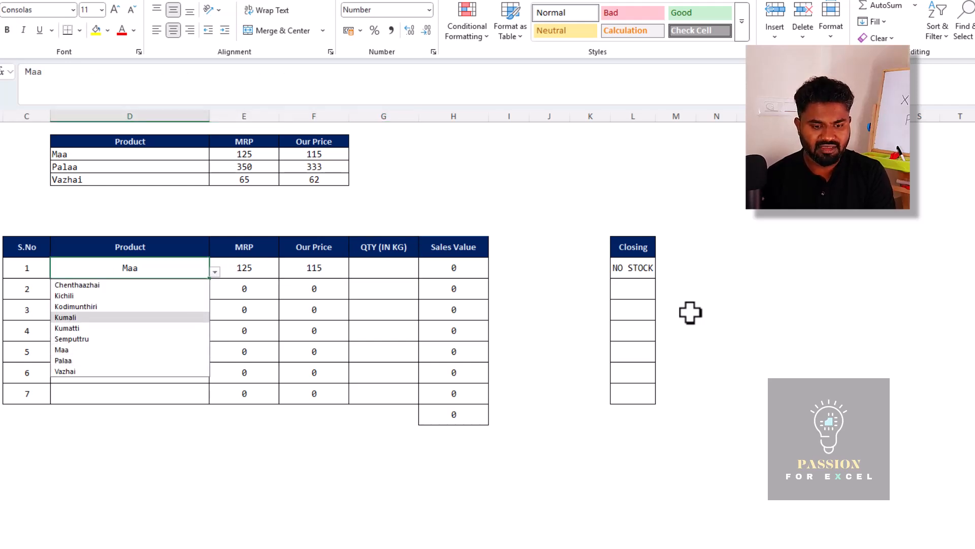
pyautogui.press('Return')
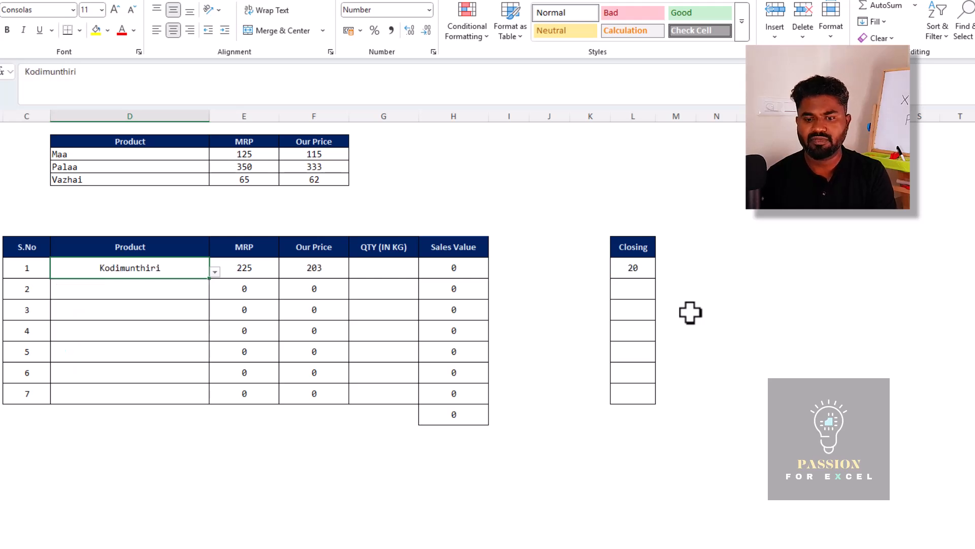
# Step: Enter a quantity of 2 kg for Kodimunthiri in row 1 of the billing table, G11
pyautogui.press('Right')
pyautogui.press('Right')
pyautogui.press('Right')
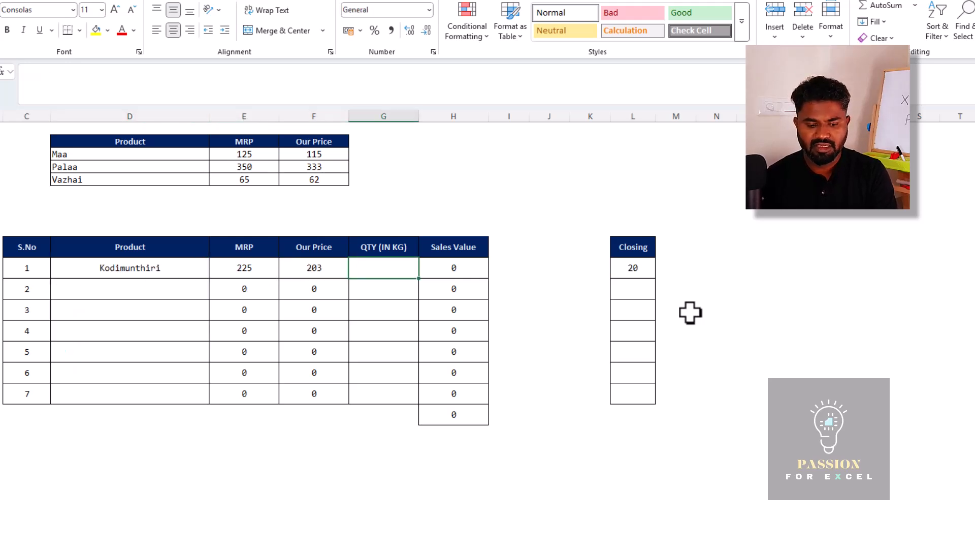
pyautogui.write('2')
pyautogui.press('Return')
pyautogui.press('Up')
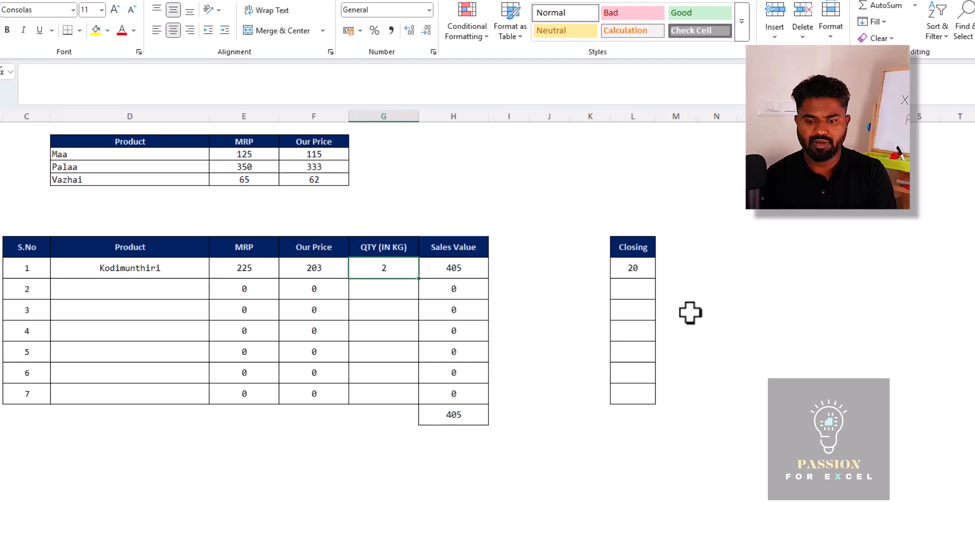
# Step: Choose Kichili from the product dropdown in row 2 of the billing table, D12
pyautogui.press('Left')
pyautogui.press('Left')
pyautogui.press('Left')
pyautogui.press('Down')
pyautogui.hotkey('alt', 'Down')
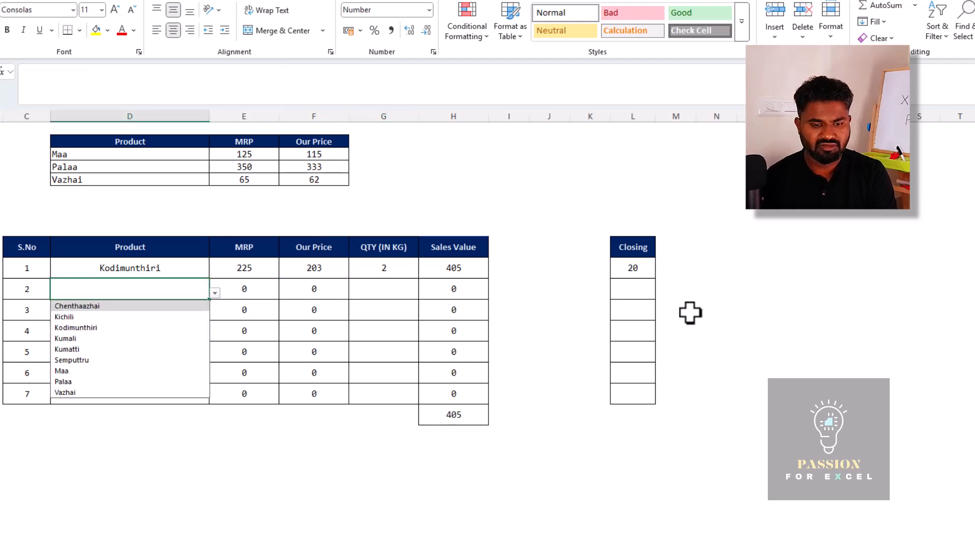
pyautogui.press('Down')
pyautogui.press('Down')
pyautogui.press('Return')
# Step: Enter a quantity of 1 kg for Kichili in G12
pyautogui.press('Right')
pyautogui.press('Right')
pyautogui.press('Right')
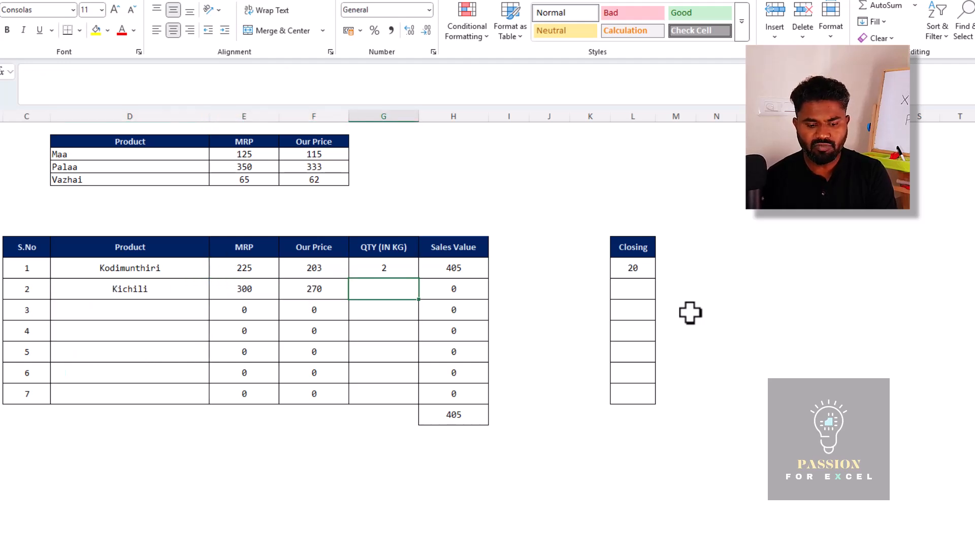
pyautogui.write('1')
pyautogui.press('Return')
pyautogui.press('Right')
pyautogui.press('Right')
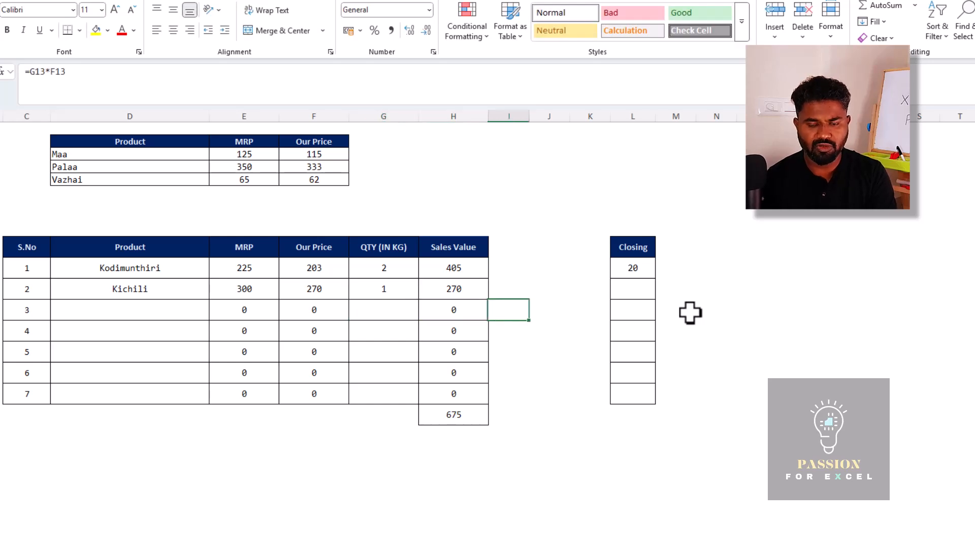
# Step: Choose Kumali from the product dropdown in row 3 of the billing table, D13
pyautogui.press('Up')
pyautogui.press('Right')
pyautogui.press('Left')
pyautogui.press('Left')
pyautogui.press('Down')
pyautogui.press('Left')
pyautogui.press('Left')
pyautogui.press('Left')
pyautogui.press('Left')
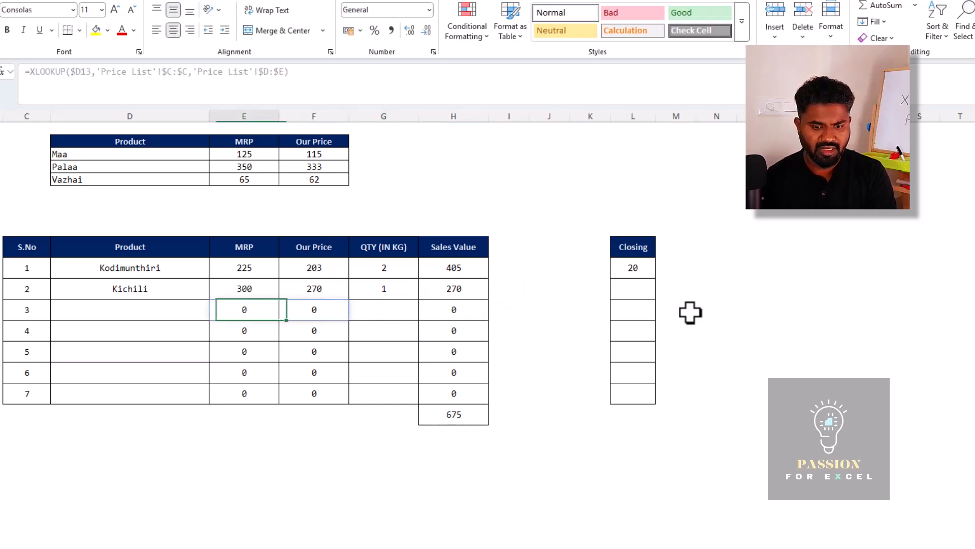
pyautogui.hotkey('alt', 'Down')
pyautogui.press('Down')
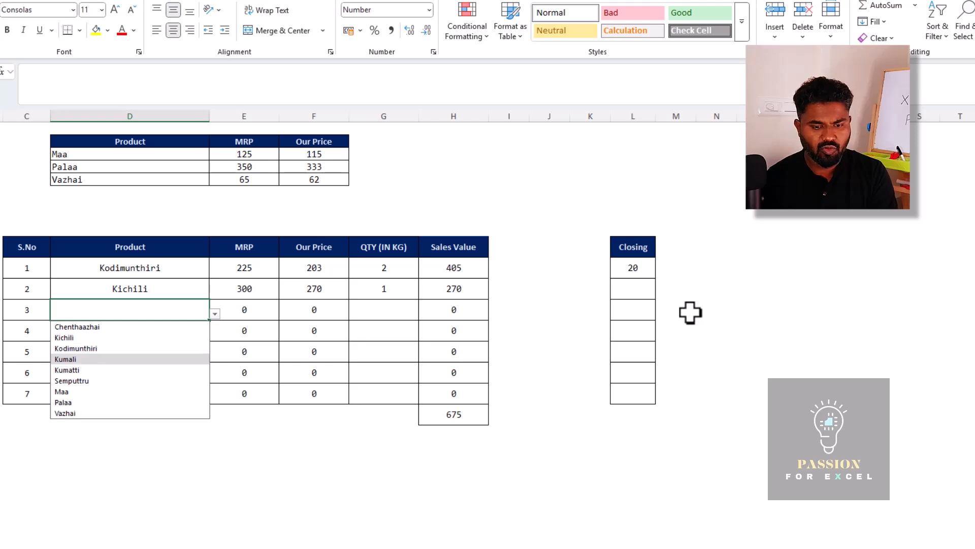
pyautogui.press('Return')
# Step: Enter a quantity of 5 kg for Kumali in G13
pyautogui.press('Right')
pyautogui.press('Right')
pyautogui.press('Right')
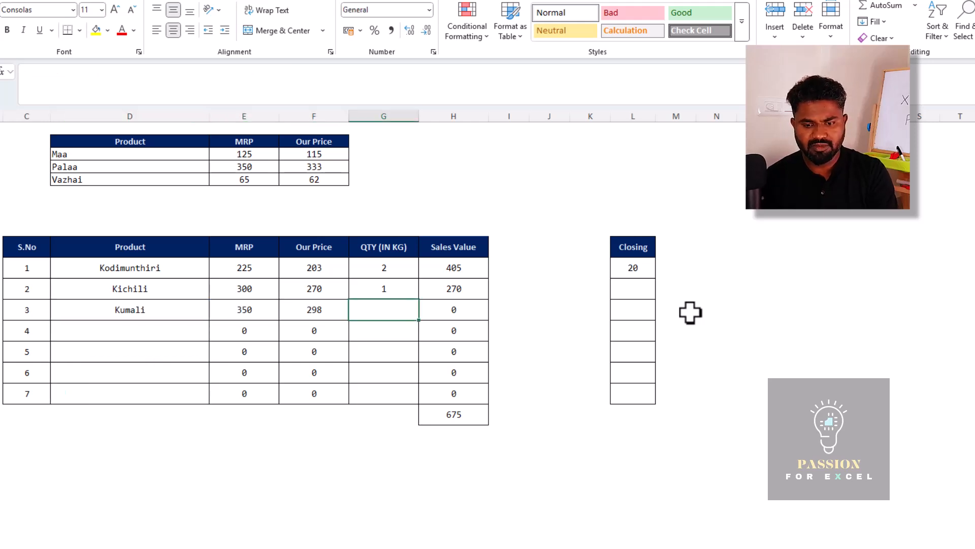
pyautogui.write('5')
pyautogui.press('Return')
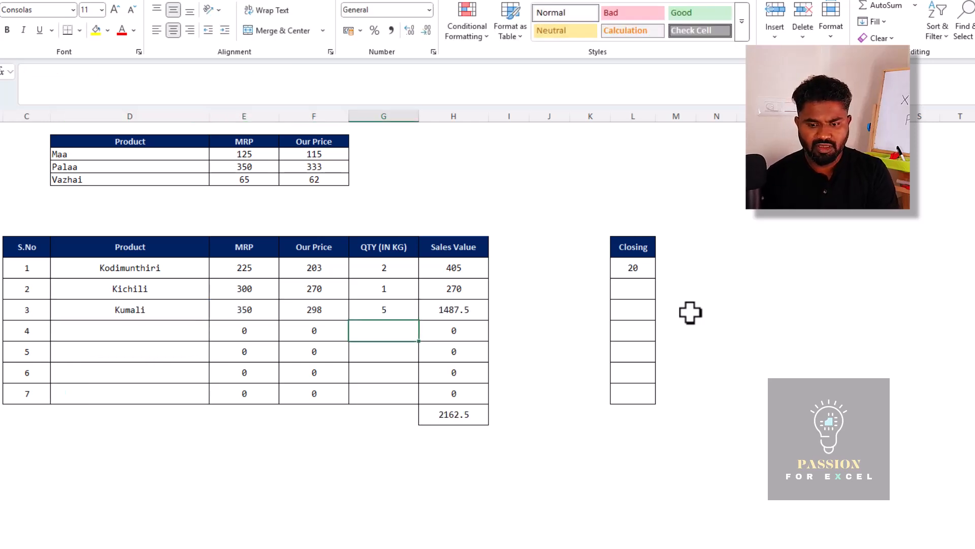
# Step: Choose Kumatti from the product dropdown in row 4 of the billing table, D14
pyautogui.press('Left')
pyautogui.press('Left')
pyautogui.press('Left')
pyautogui.hotkey('alt', 'Down')
pyautogui.press('Down')
pyautogui.press('Down')
pyautogui.press('Down')
pyautogui.press('Down')
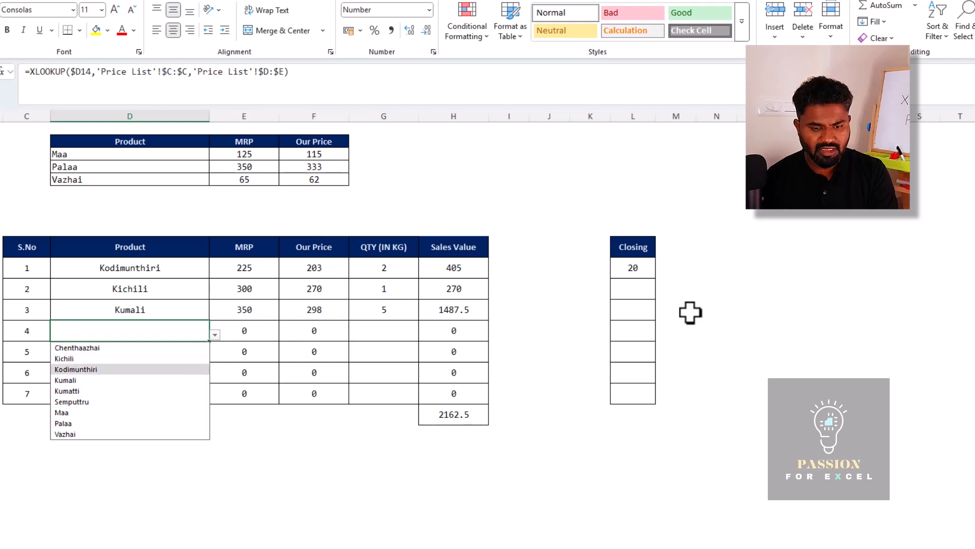
pyautogui.press('Return')
# Step: Enter a quantity of 2 kg for Kumatti in G14
pyautogui.press('Right')
pyautogui.press('Right')
pyautogui.press('Right')
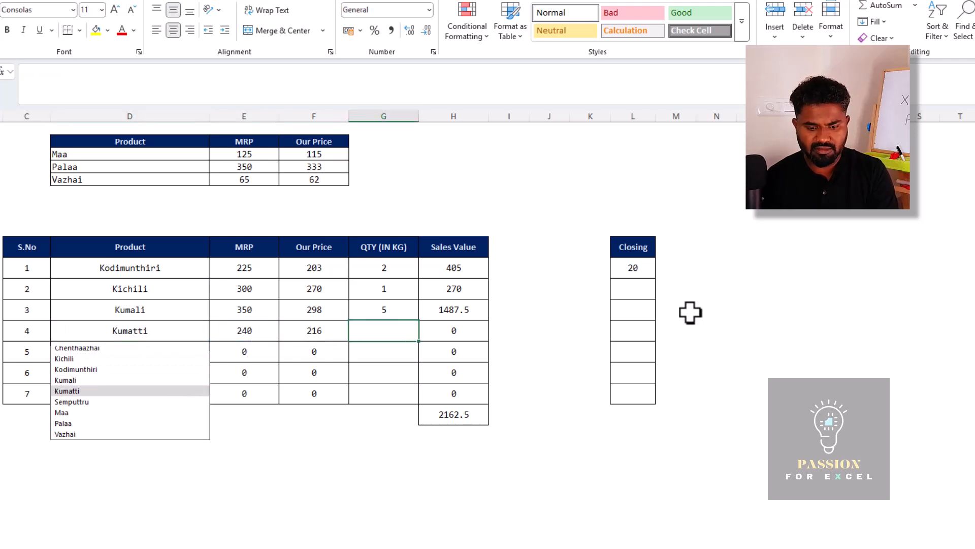
pyautogui.write('2')
pyautogui.press('Return')
# Step: Choose Palaa from the product dropdown in row 5 of the billing table, D15
pyautogui.press('Left')
pyautogui.press('Left')
pyautogui.press('Left')
pyautogui.hotkey('alt', 'Down')
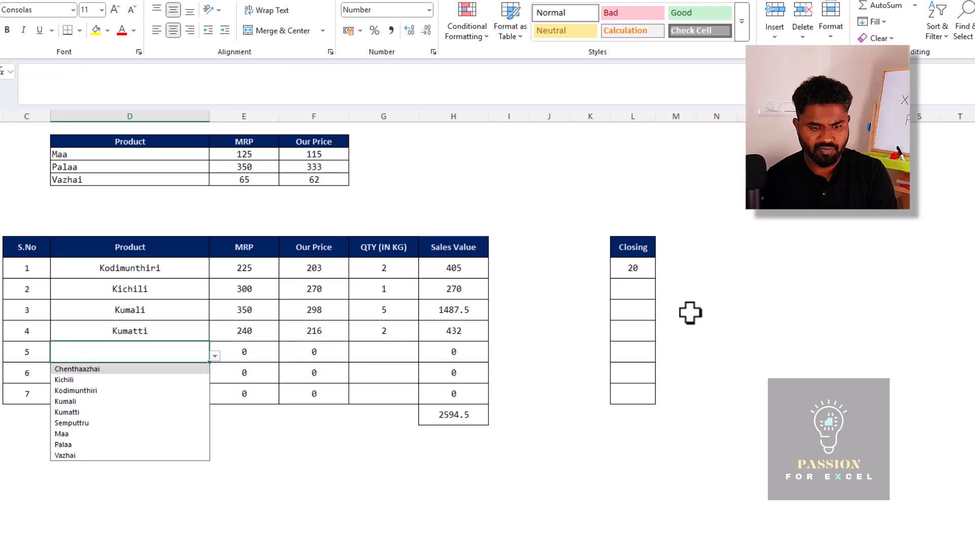
pyautogui.press('Down')
pyautogui.press('Down')
pyautogui.press('Down')
pyautogui.press('Down')
pyautogui.press('Down')
pyautogui.press('Down')
pyautogui.press('Down')
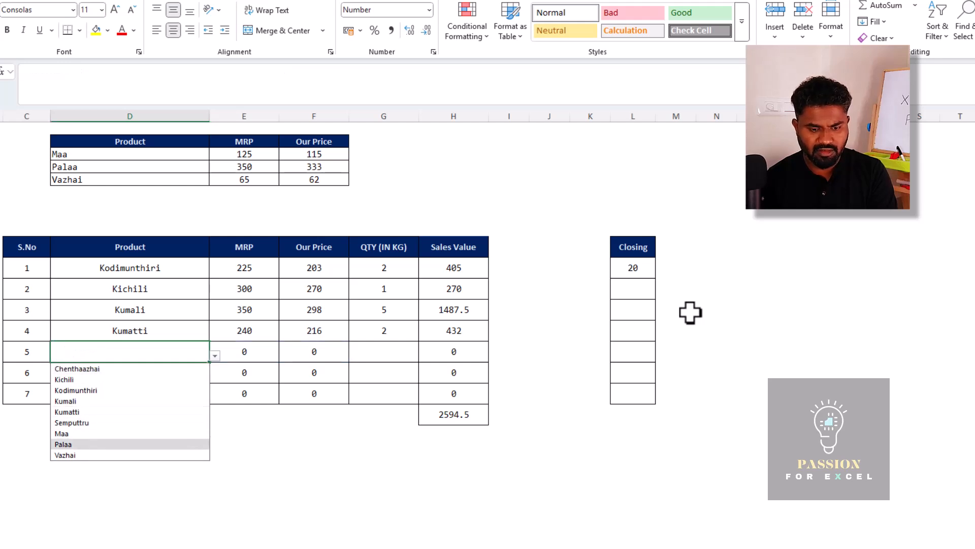
pyautogui.press('Return')
# Step: Enter a quantity of 1 kg for Palaa in G15
pyautogui.press('Right')
pyautogui.press('Right')
pyautogui.press('Right')
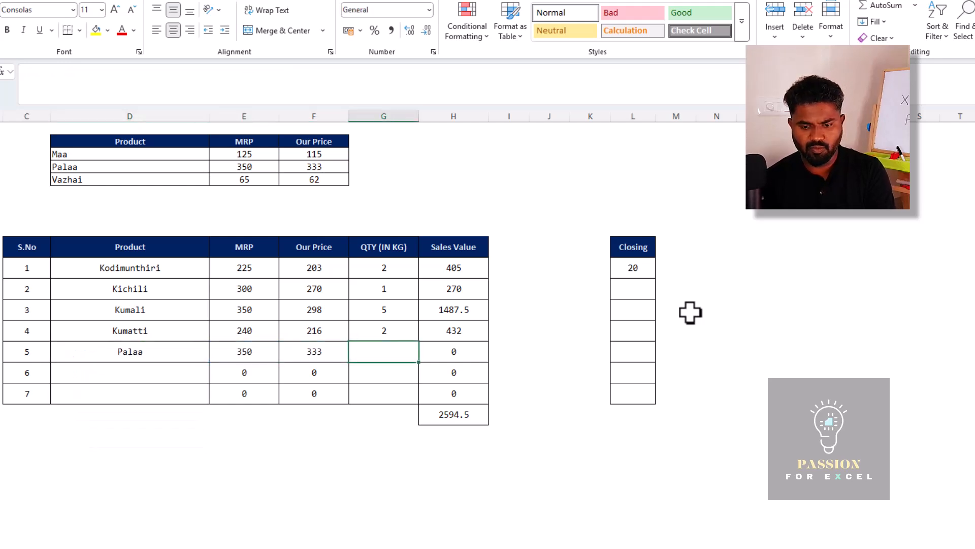
pyautogui.write('1')
pyautogui.press('Return')
# Step: Choose Vazhai from the product dropdown in row 6 of the billing table, D16
pyautogui.press('Left')
pyautogui.press('Left')
pyautogui.press('Left')
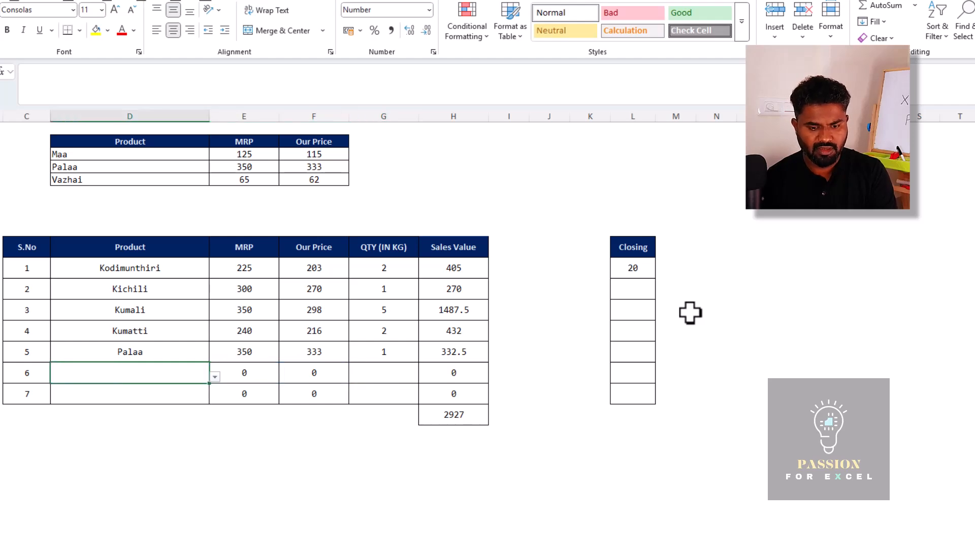
pyautogui.hotkey('alt', 'Down')
pyautogui.press('Down')
pyautogui.press('Down')
pyautogui.press('Down')
pyautogui.press('Down')
pyautogui.press('Down')
pyautogui.press('Down')
pyautogui.press('Down')
pyautogui.press('Down')
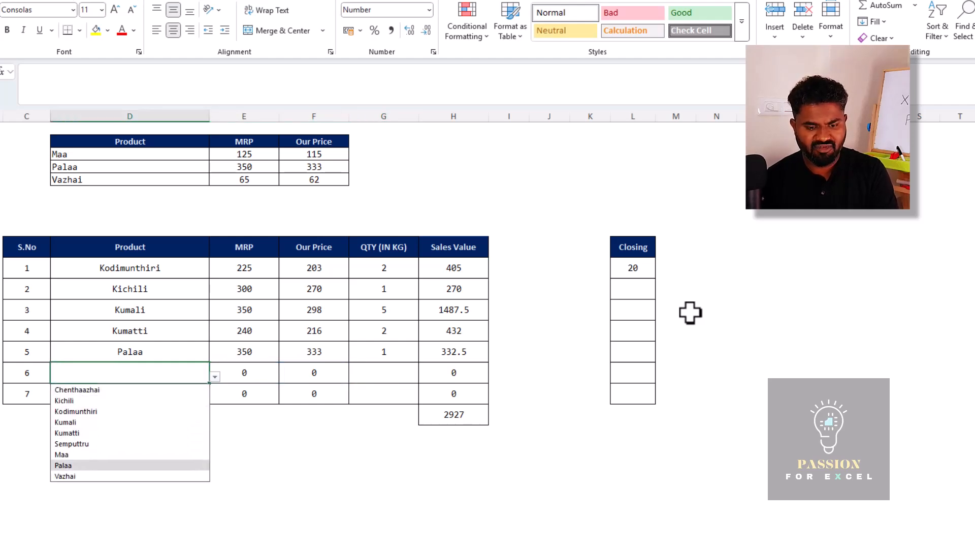
pyautogui.press('Return')
# Step: Enter a quantity of 2 kg for Vazhai in G16
pyautogui.press('Right')
pyautogui.press('Right')
pyautogui.press('Right')
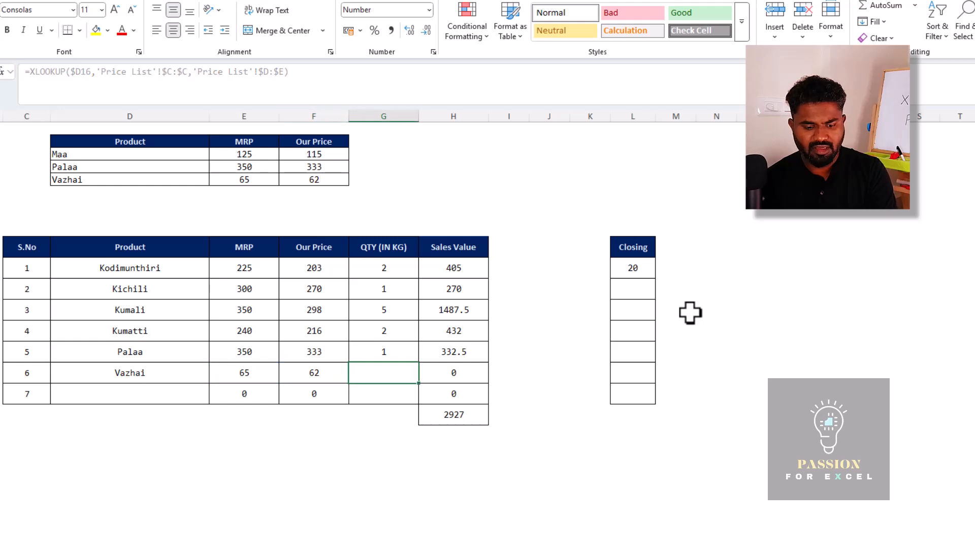
pyautogui.write('2')
pyautogui.press('Return')
pyautogui.press('Up')
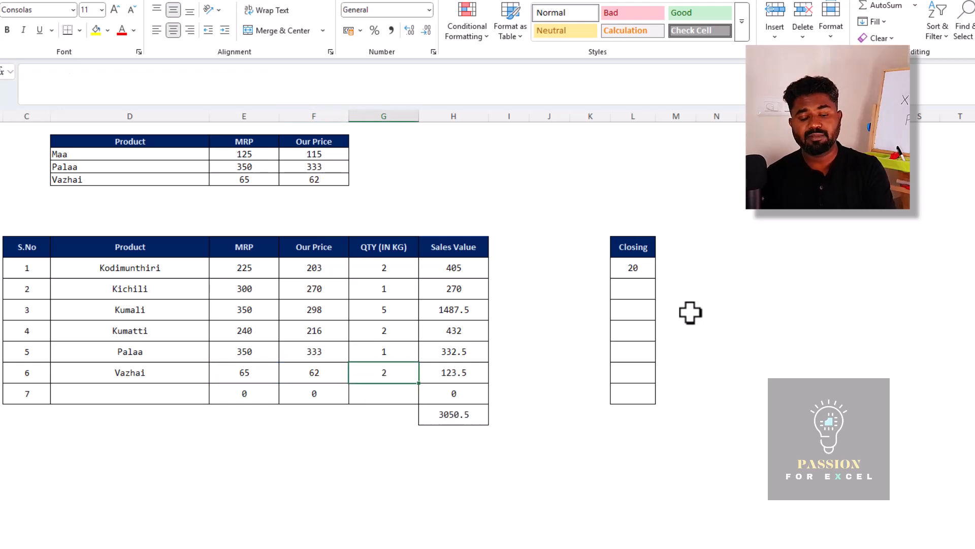
# Step: Fill the Closing XLOOKUP formula from L11 down through row 7 of the table, L17
pyautogui.hotkey('ctrl', 'Up')
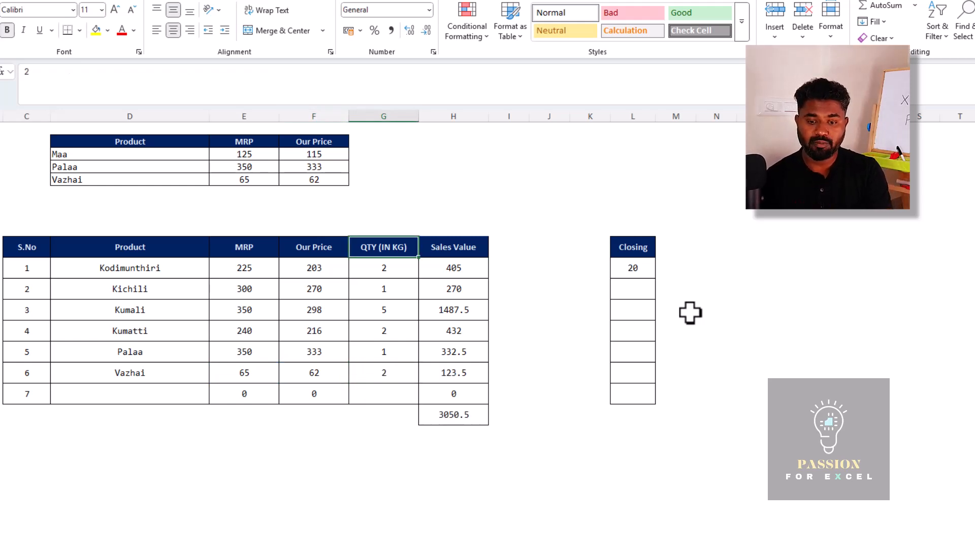
pyautogui.press('Down')
pyautogui.press('Right')
pyautogui.press('Right')
pyautogui.press('Right')
pyautogui.press('Right')
pyautogui.press('Right')
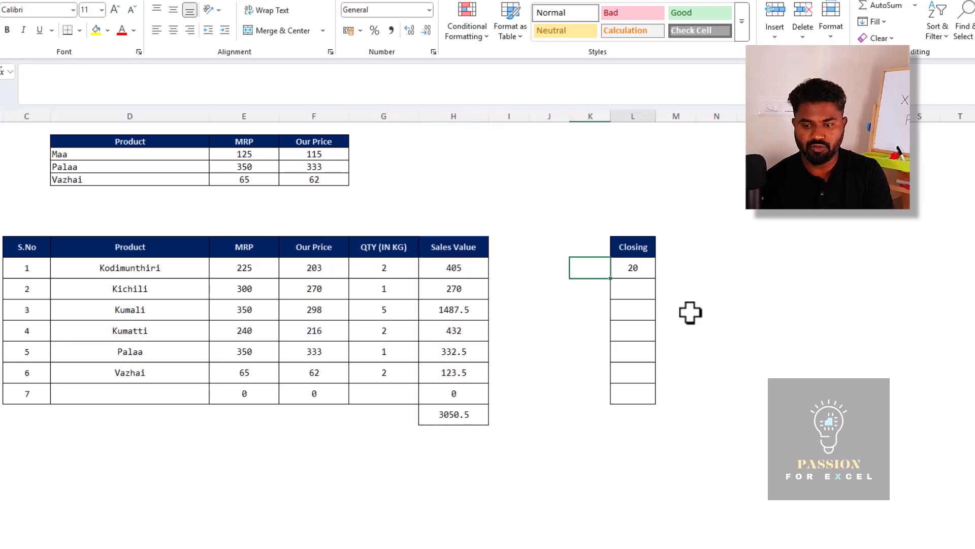
pyautogui.press('Down')
pyautogui.hotkey('shift', 'Down')
pyautogui.hotkey('shift', 'Down')
pyautogui.hotkey('shift', 'Down')
pyautogui.hotkey('shift', 'Down')
pyautogui.hotkey('shift', 'Down')
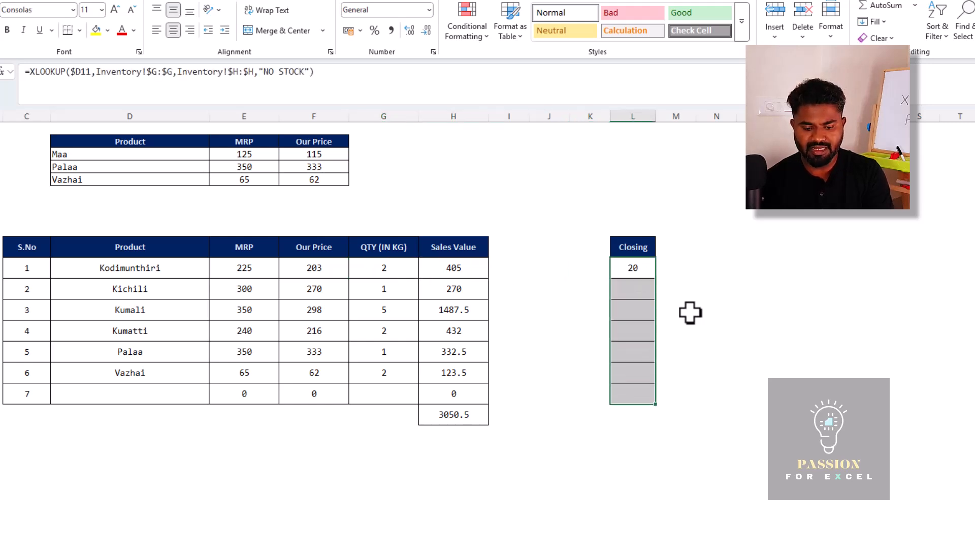
pyautogui.hotkey('ctrl', 'd')
# Step: Examine the filled Closing formulas and stock values in column L row by row
pyautogui.press('Down')
pyautogui.press('Down')
pyautogui.press('Down')
pyautogui.press('Up')
pyautogui.press('Up')
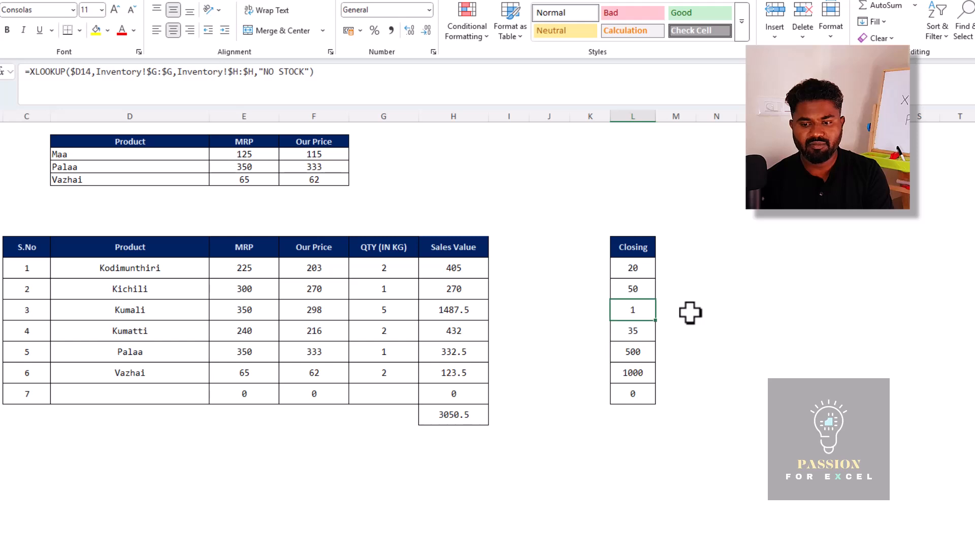
pyautogui.press('Up')
pyautogui.press('Down')
pyautogui.press('Down')
pyautogui.press('Down')
pyautogui.press('Down')
pyautogui.press('Up')
pyautogui.press('Up')
pyautogui.press('Up')
# Step: Compare the Kumali row's closing stock in L13 with its sales value and billed quantity in G13
pyautogui.press('Left')
pyautogui.press('Left')
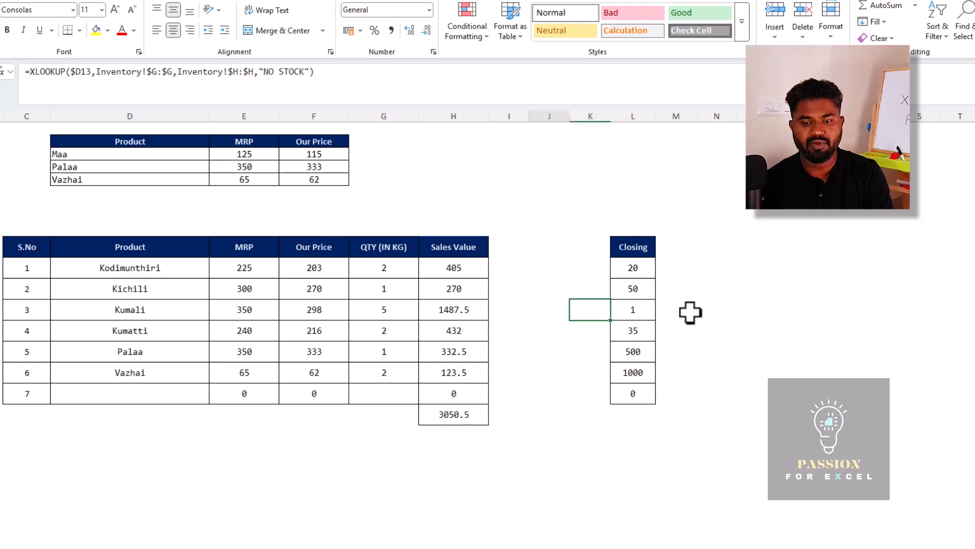
pyautogui.press('Left')
pyautogui.press('Left')
pyautogui.press('Left')
pyautogui.press('Left')
pyautogui.press('Left')
pyautogui.press('Right')
pyautogui.press('Right')
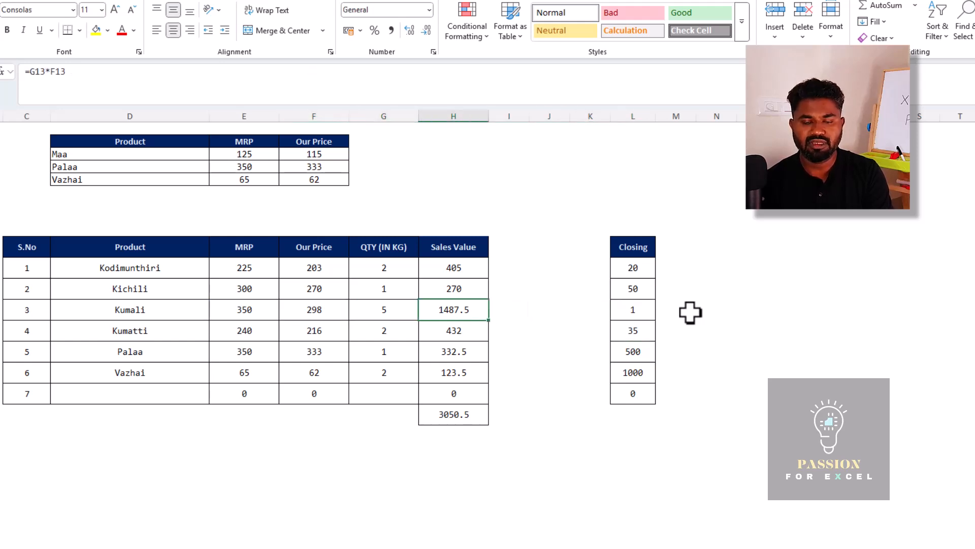
pyautogui.press('Left')
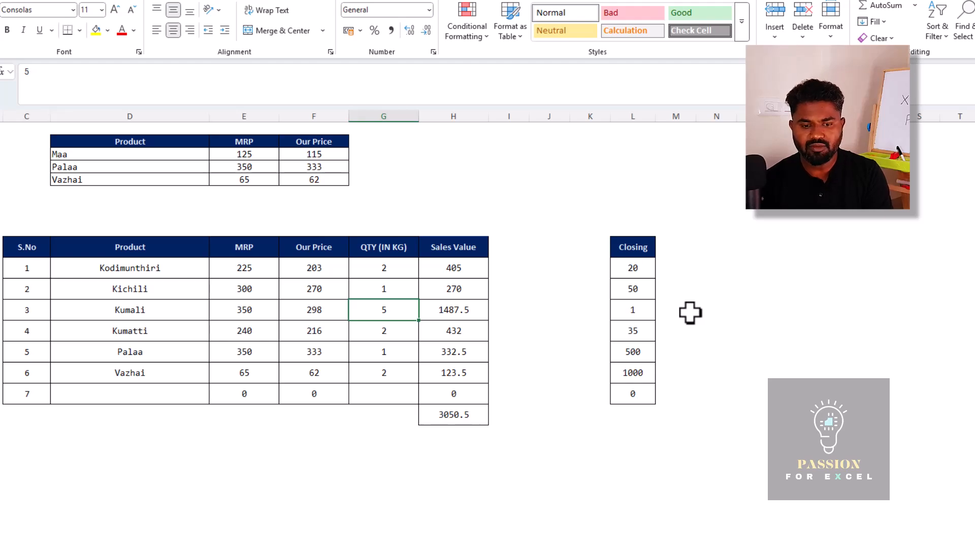